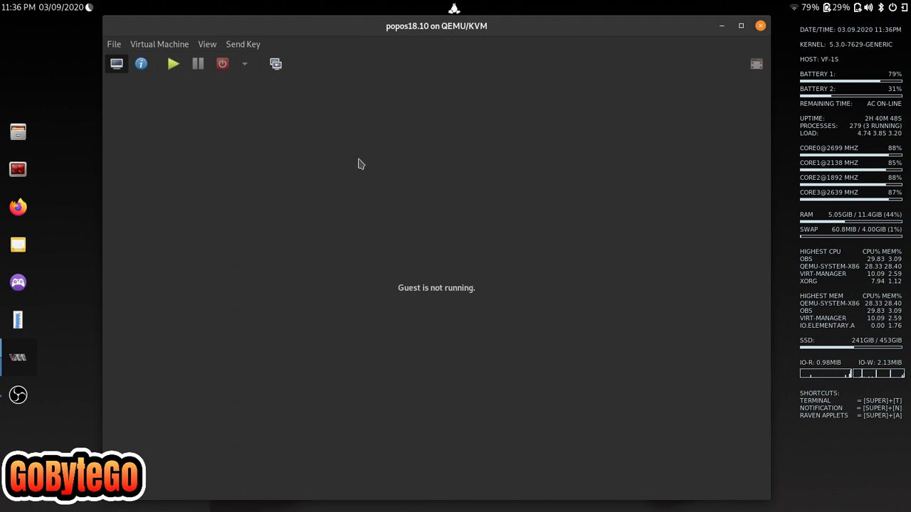
Close the popos18.10 viewer, dismiss the Disconnected notice, and minimize Virtual Machine Manager
click(760, 26)
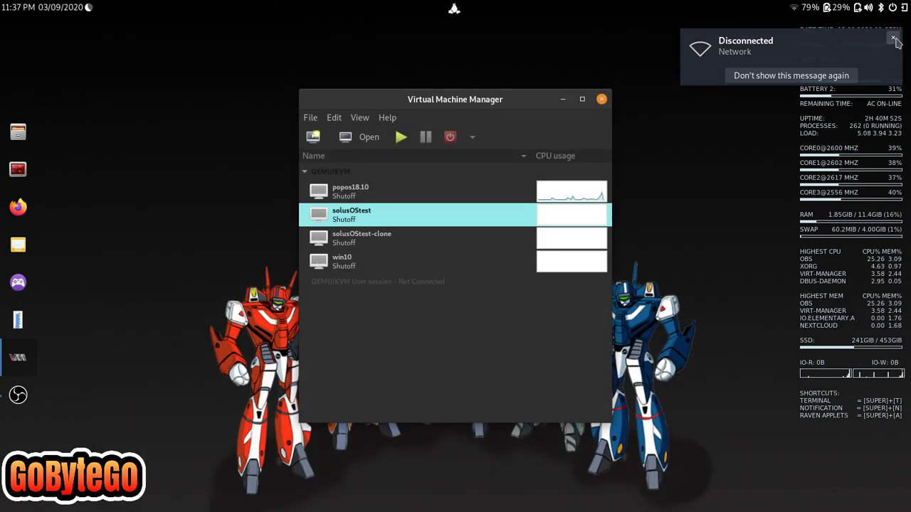
click(895, 39)
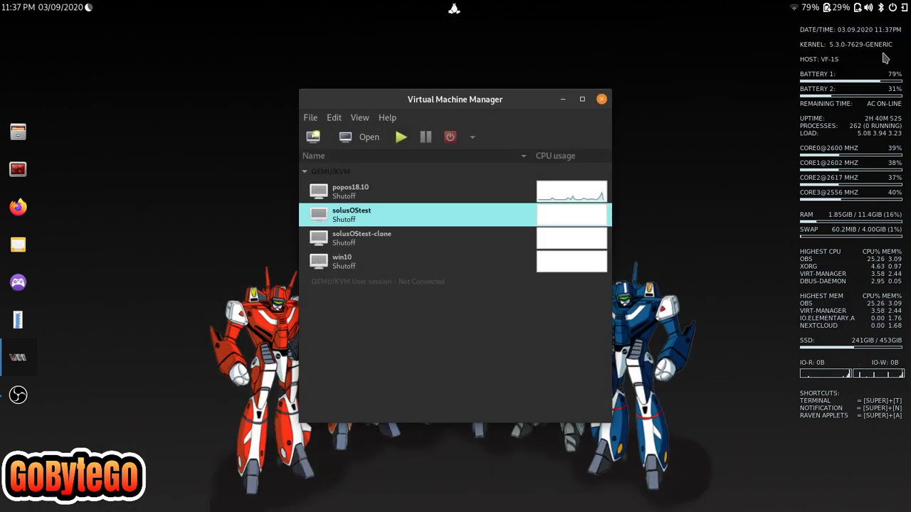
click(563, 99)
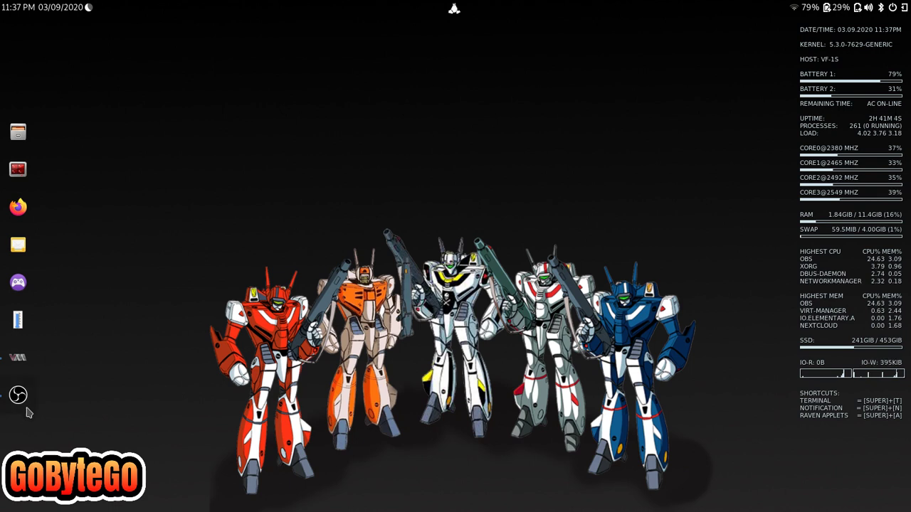
click(20, 321)
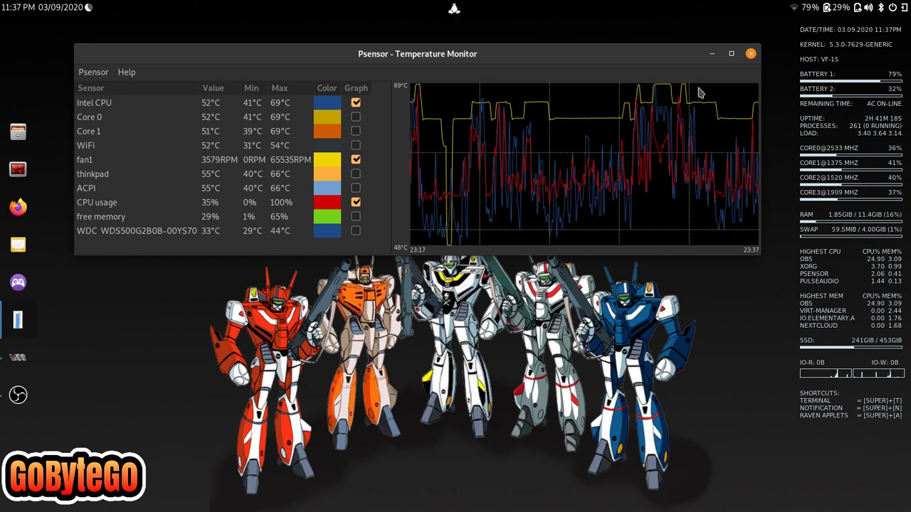
click(750, 55)
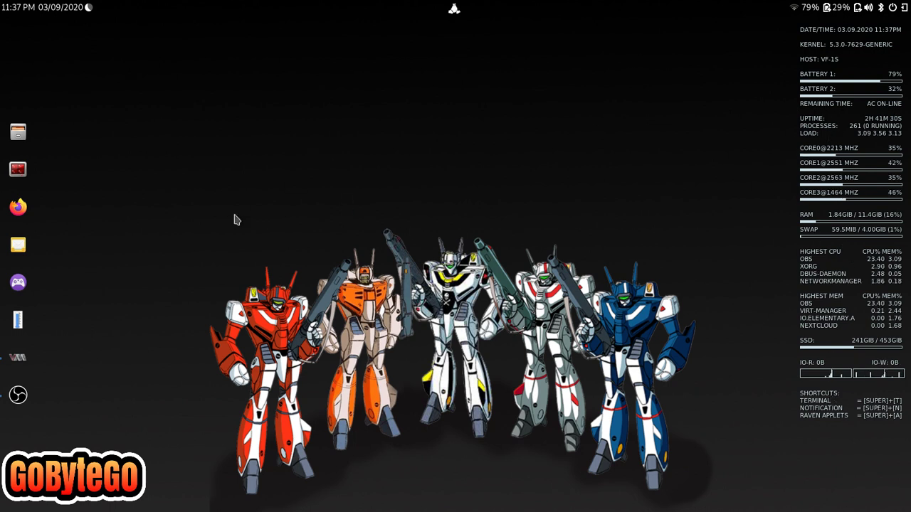
key(super)
click(399, 288)
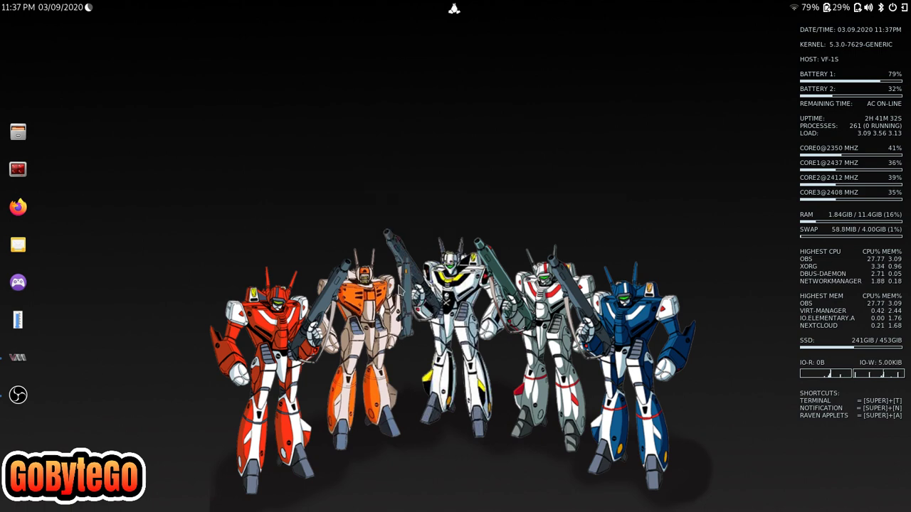
key(super)
key(super)
key(super)
key(super)
key(super)
key(super)
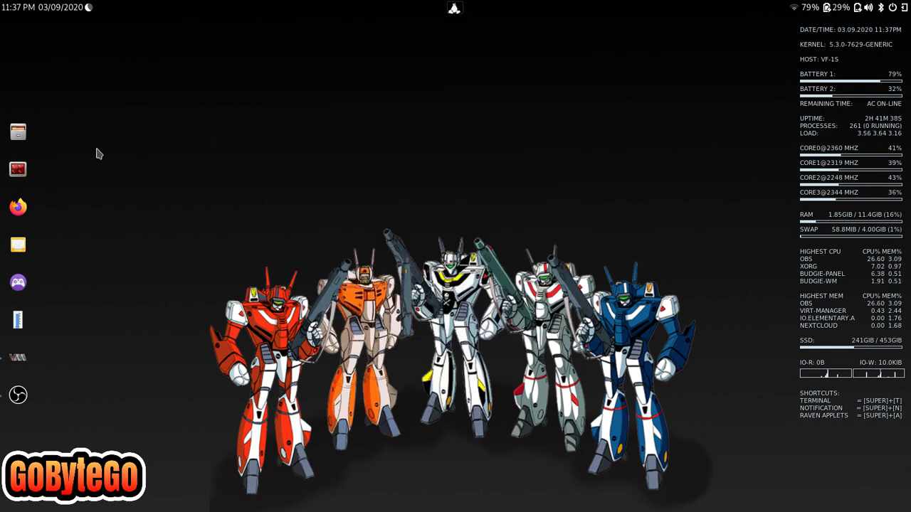
Launch Caja on the home folder and view its Help > About information
key(super+e)
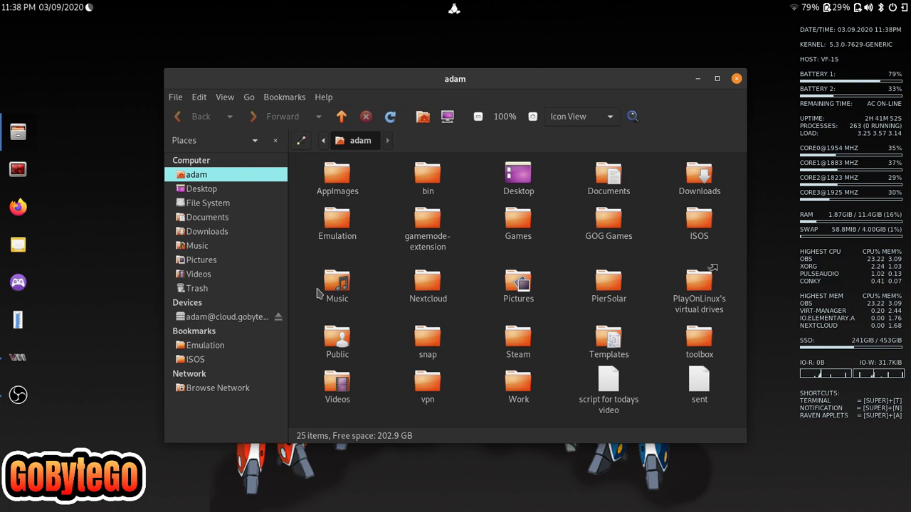
click(324, 96)
click(340, 128)
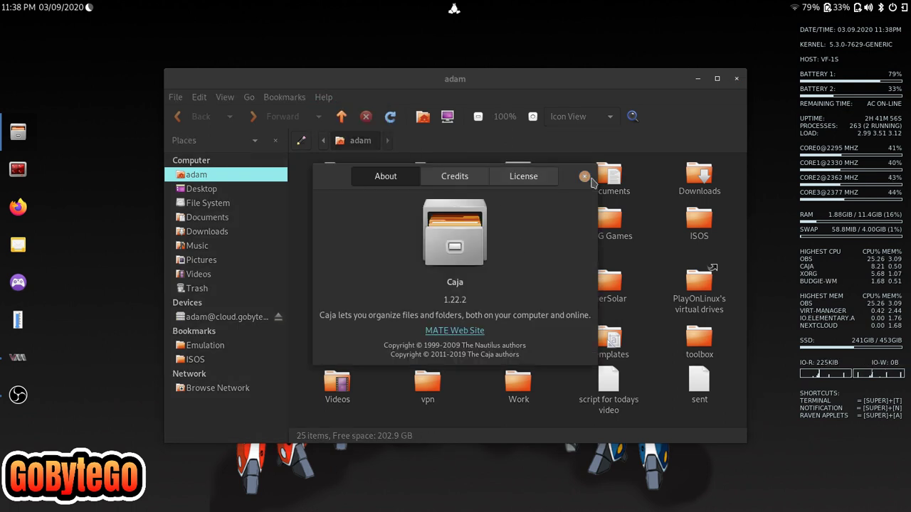
click(588, 178)
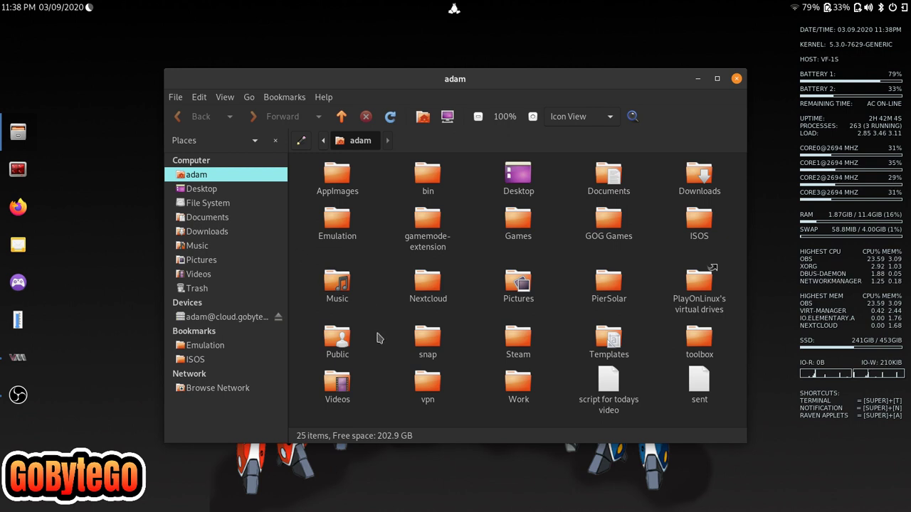
Check the background context menu, nudge the window up, and open the File menu
right_click(386, 298)
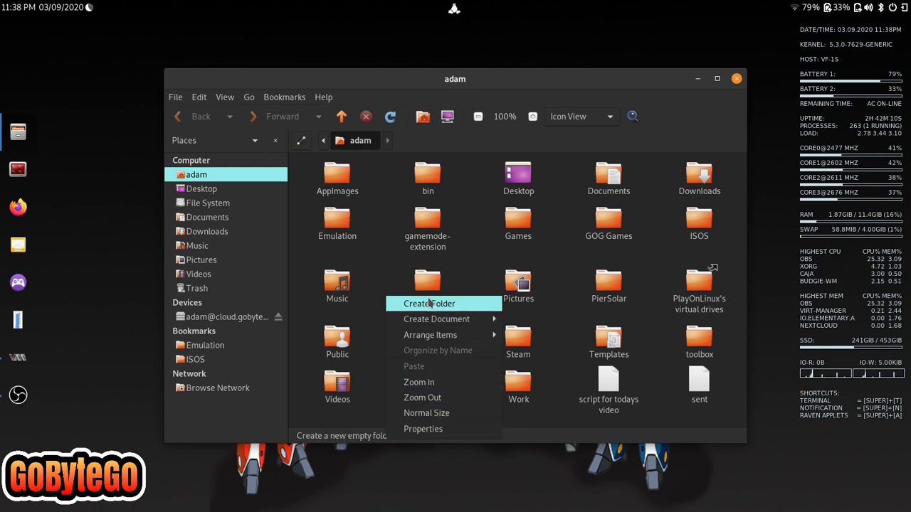
click(385, 257)
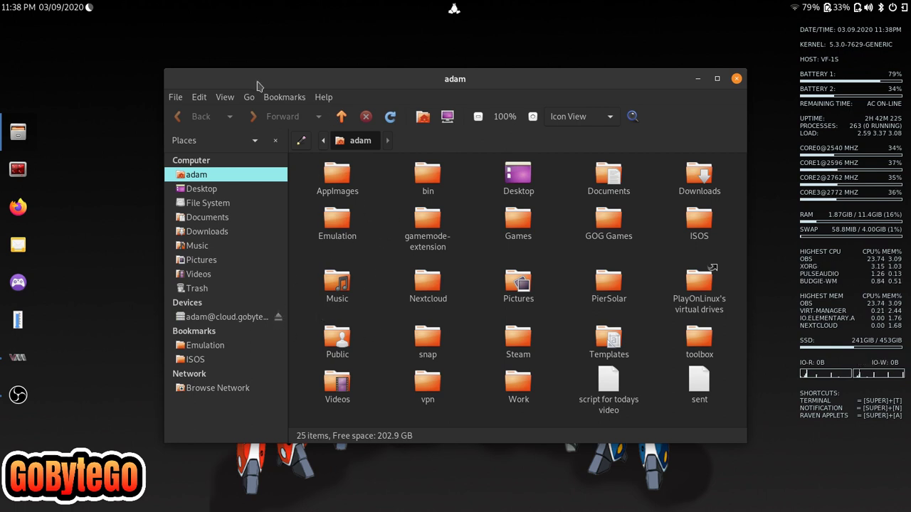
drag(257, 80, 254, 61)
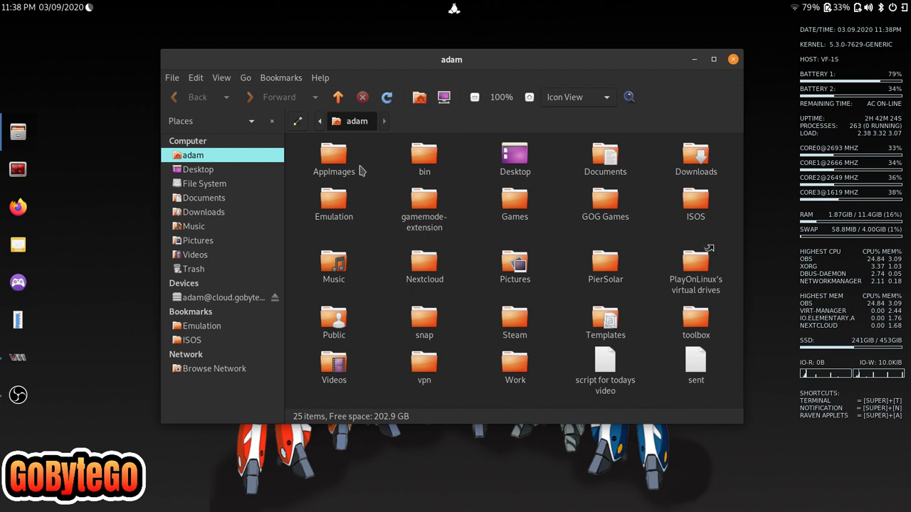
click(173, 79)
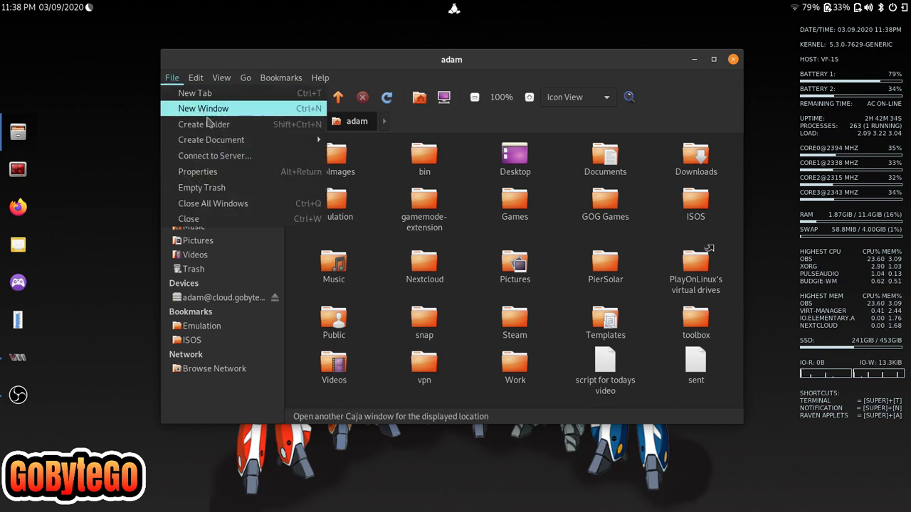
Start a Connect to Server entry for amslog.ddns.net over SSH, pointing at the user's home folder
click(243, 161)
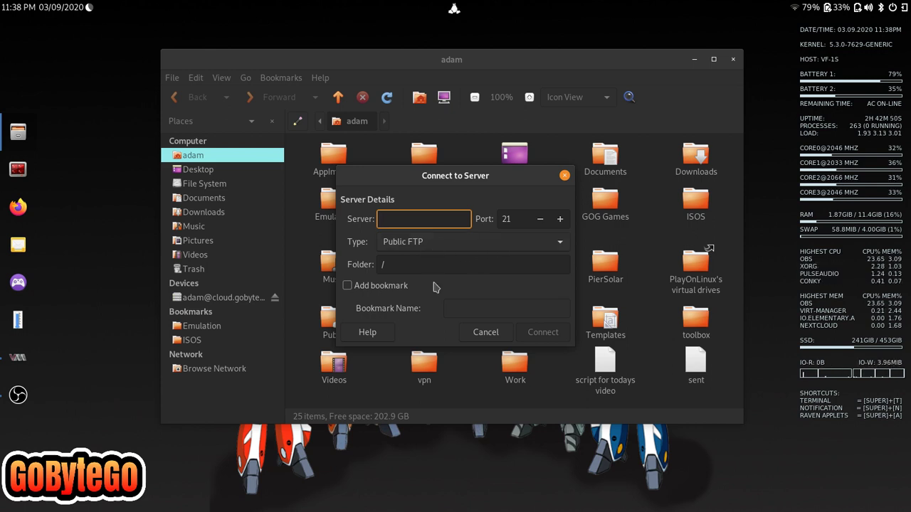
text(ams)
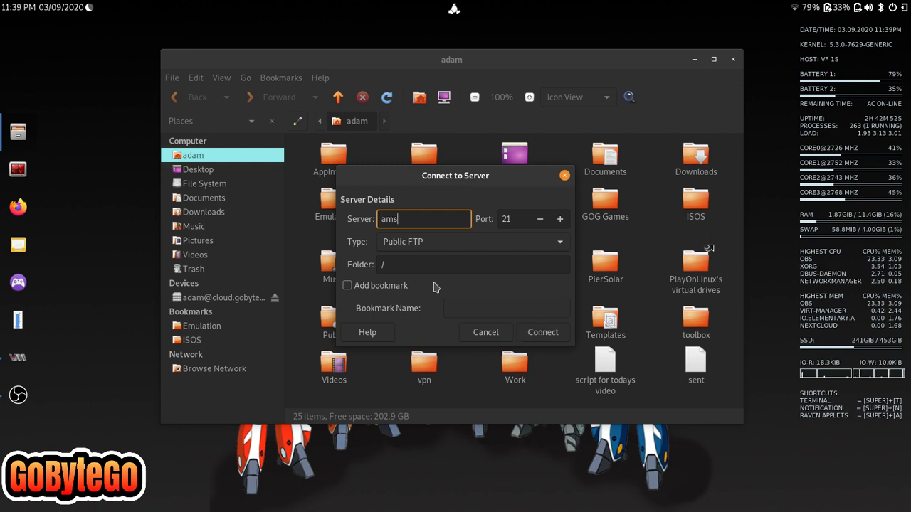
text(log.ddns.net)
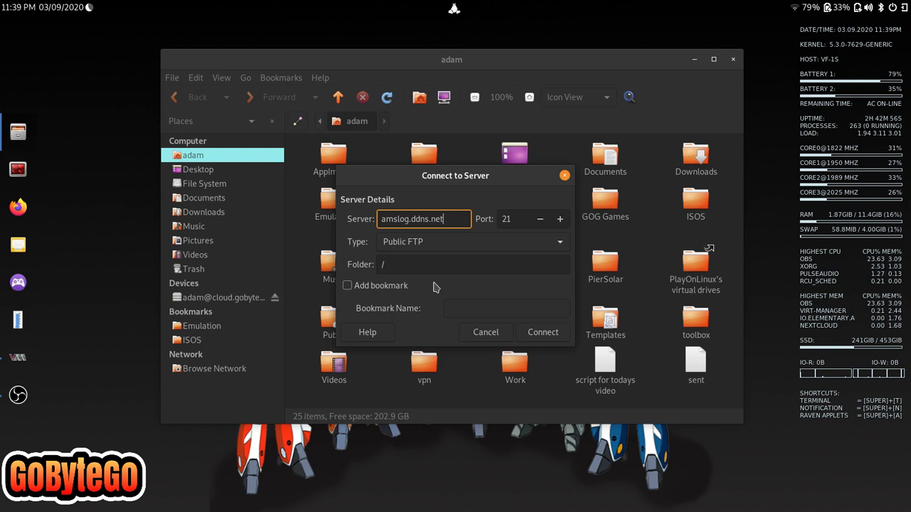
click(477, 242)
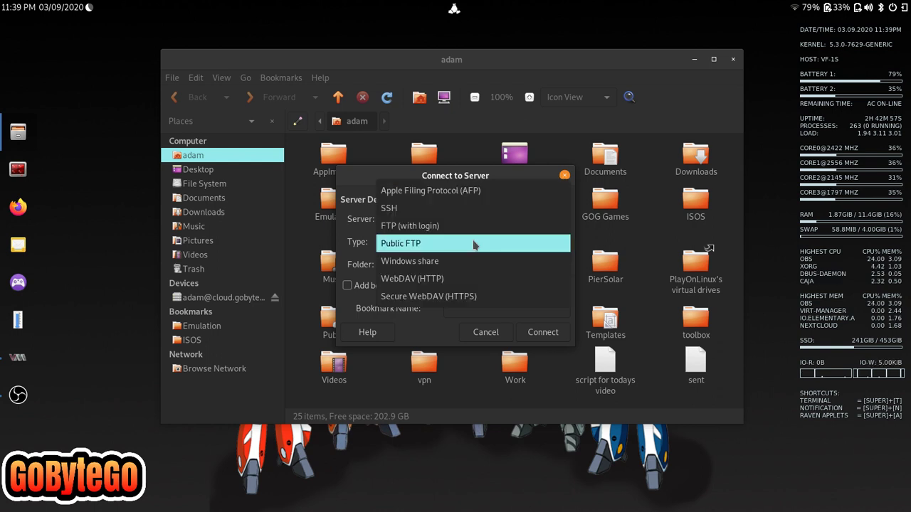
click(427, 208)
click(420, 266)
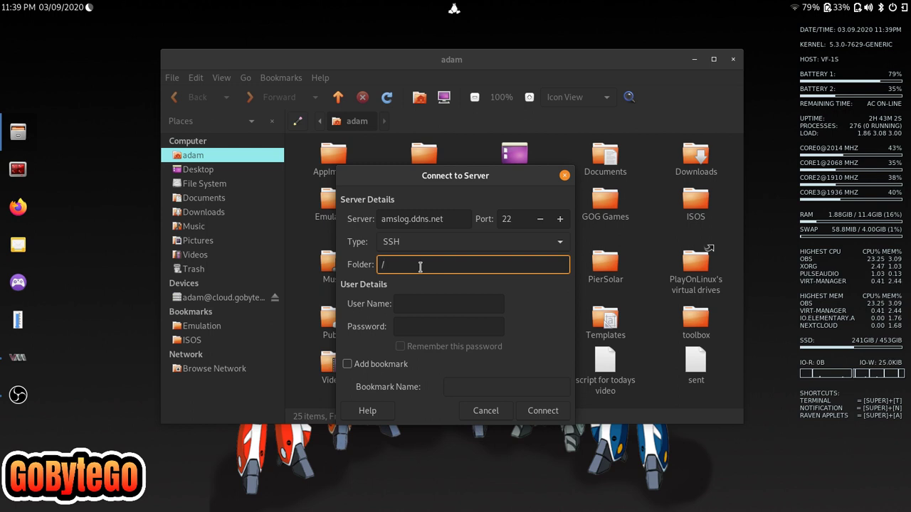
text(h)
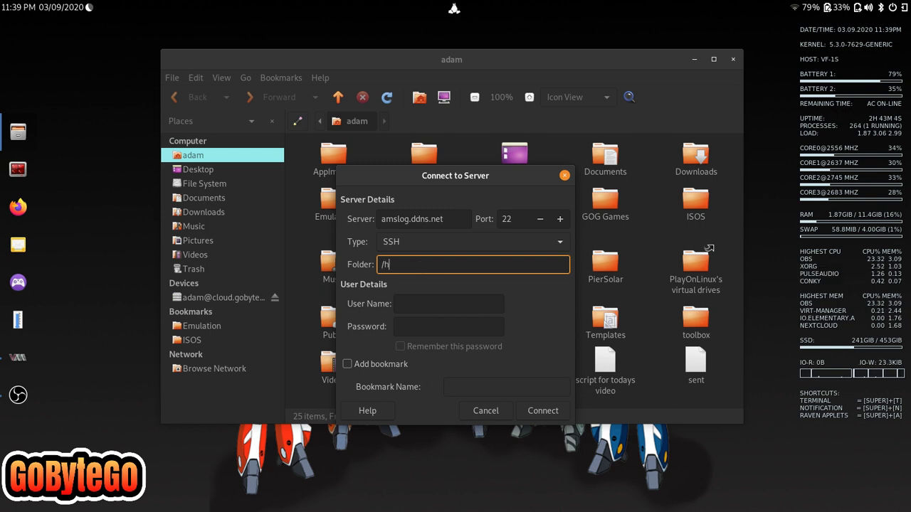
text(ome)
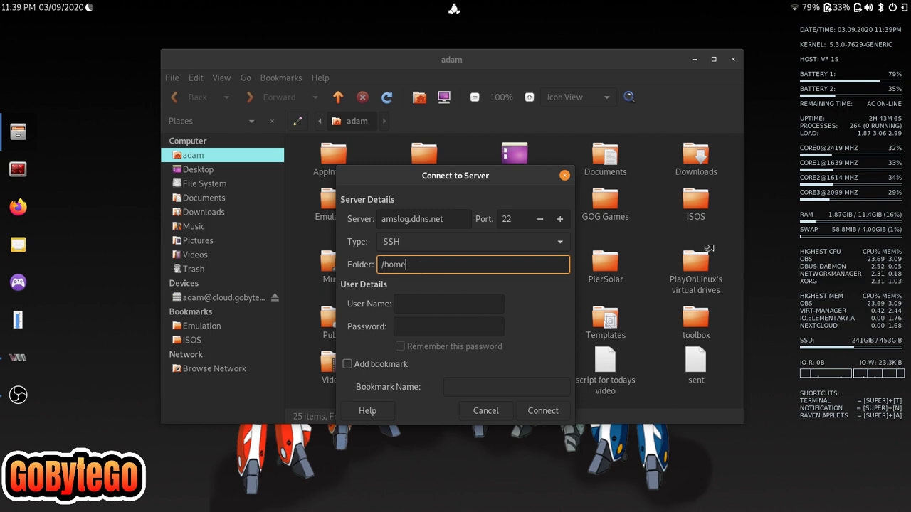
text(/adam/)
Enter the user name and password, remember the password, bookmark it as 'home server', and connect
click(404, 307)
text(adam)
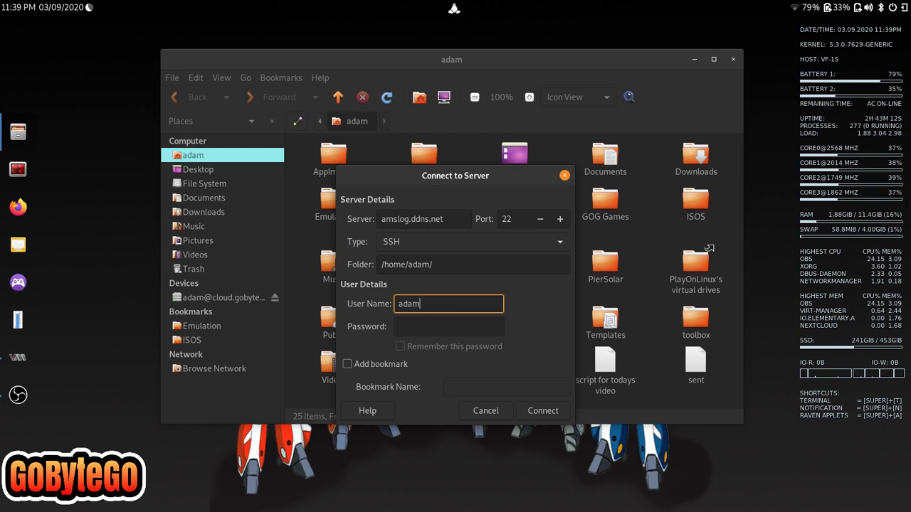
click(409, 325)
text(********)
click(400, 347)
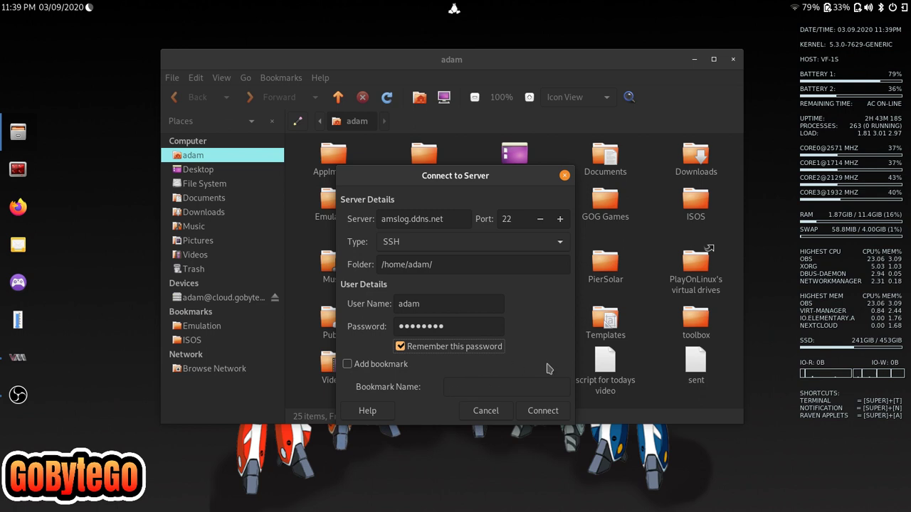
click(377, 365)
click(468, 388)
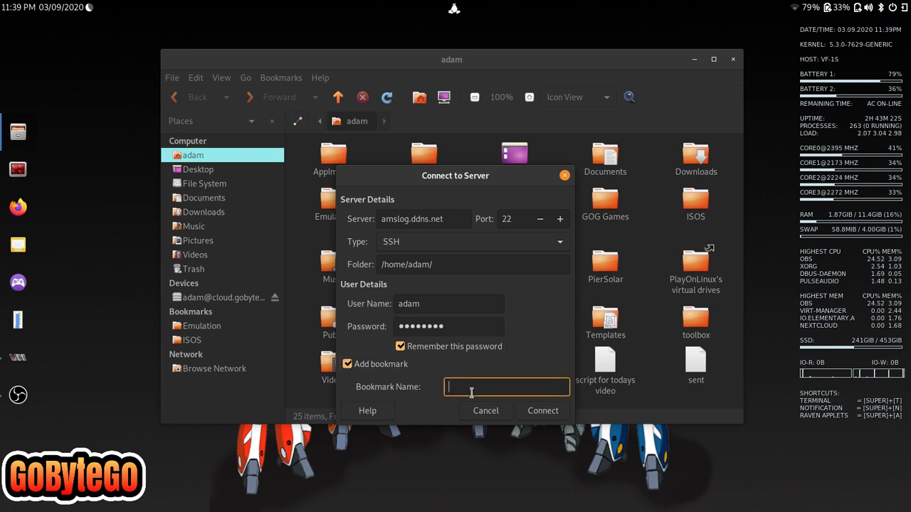
text(home)
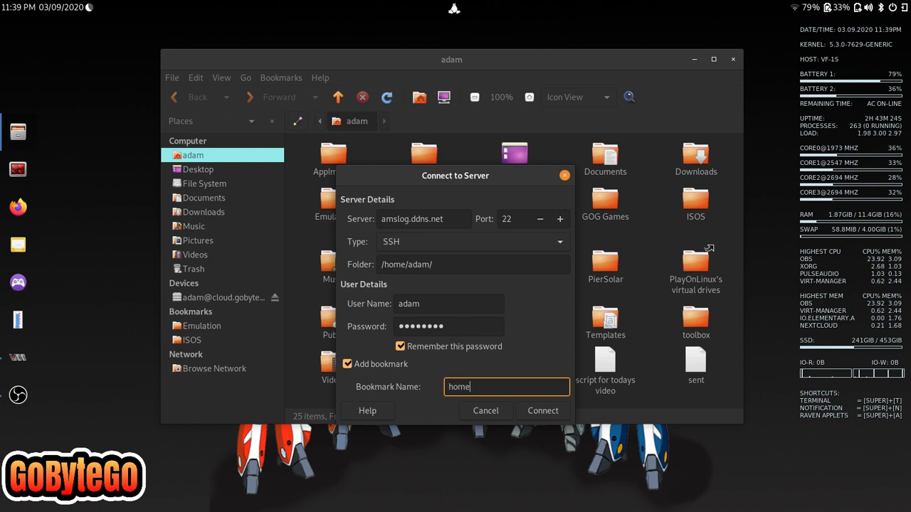
text( server)
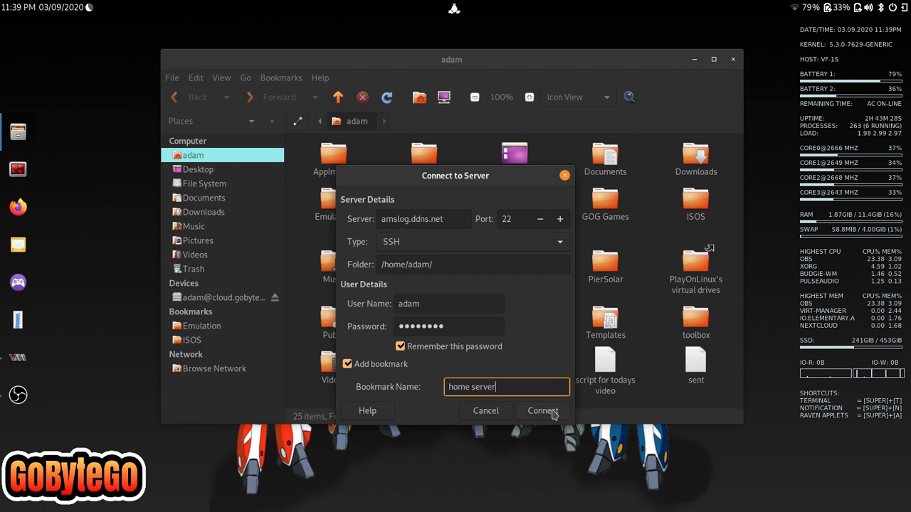
click(552, 412)
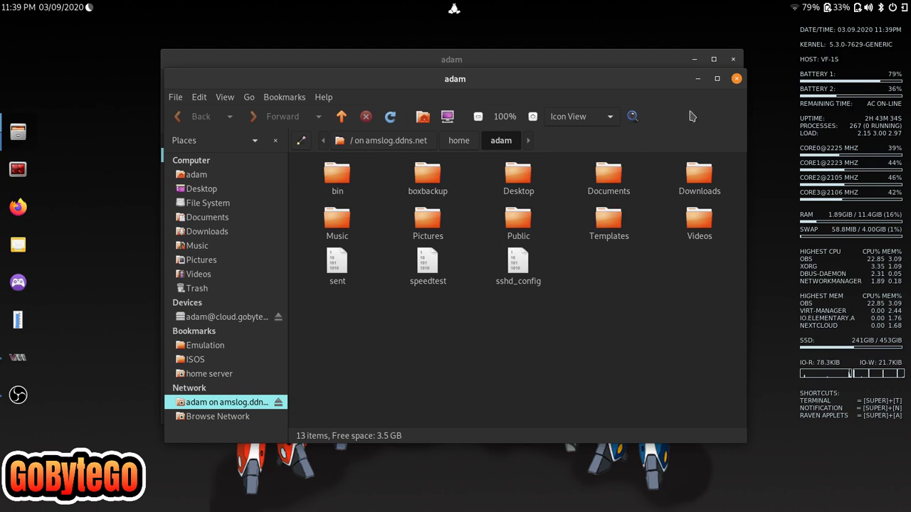
Close the extra remote window, maximize Caja, open the home server bookmark, and open the View menu
click(736, 78)
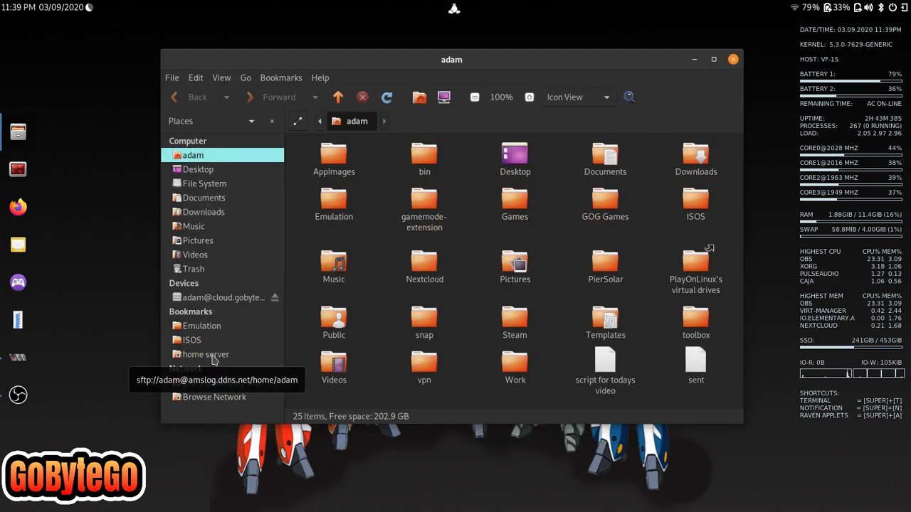
click(713, 59)
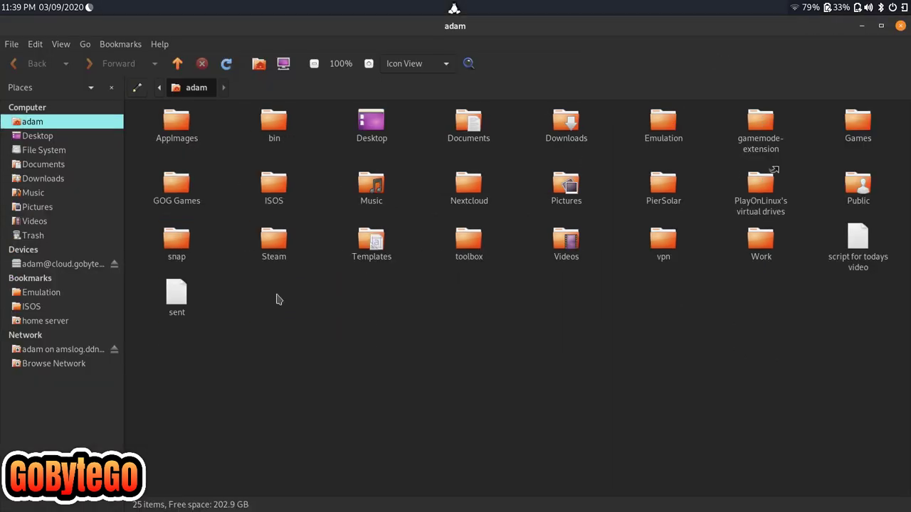
click(45, 321)
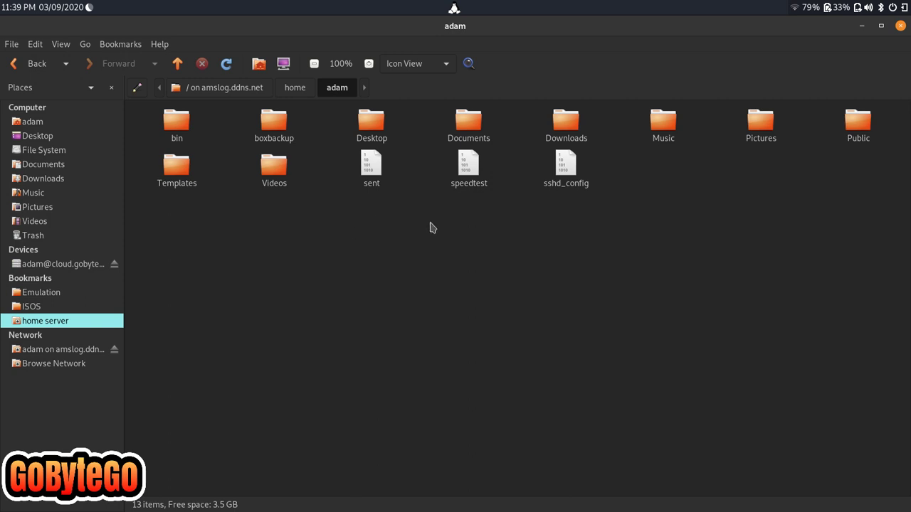
click(61, 46)
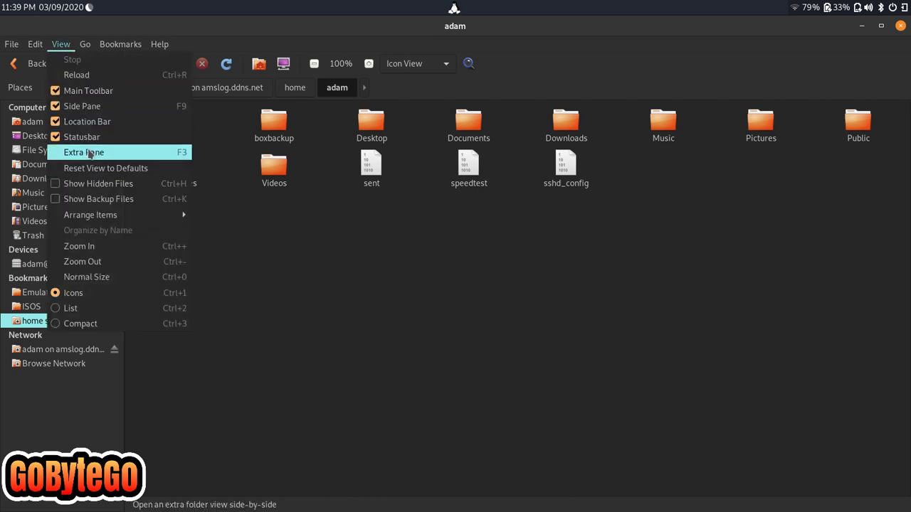
Add an extra pane, show the local home folder in it, equalize the widths, and open bin
click(178, 162)
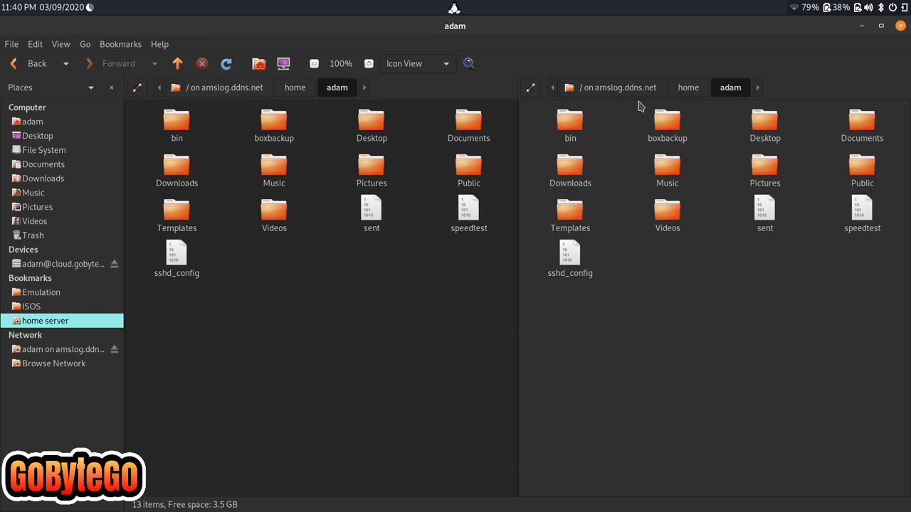
click(602, 91)
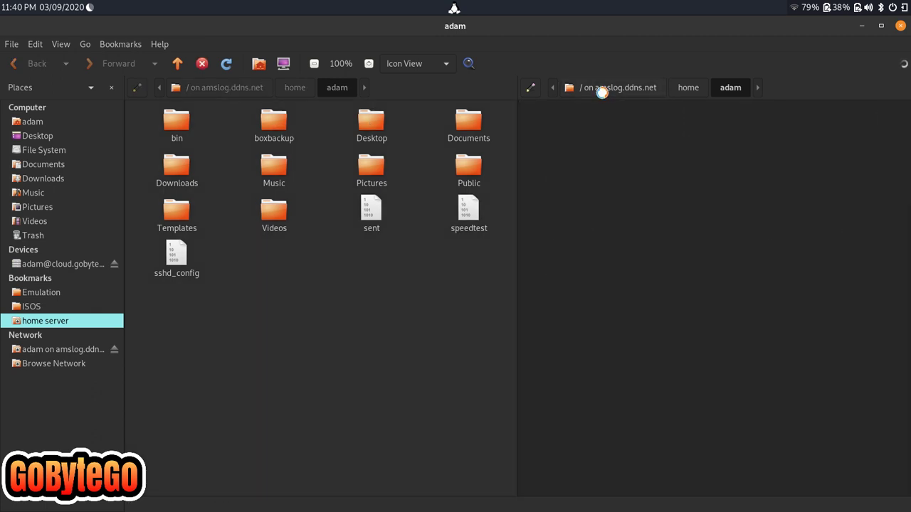
click(707, 349)
click(36, 126)
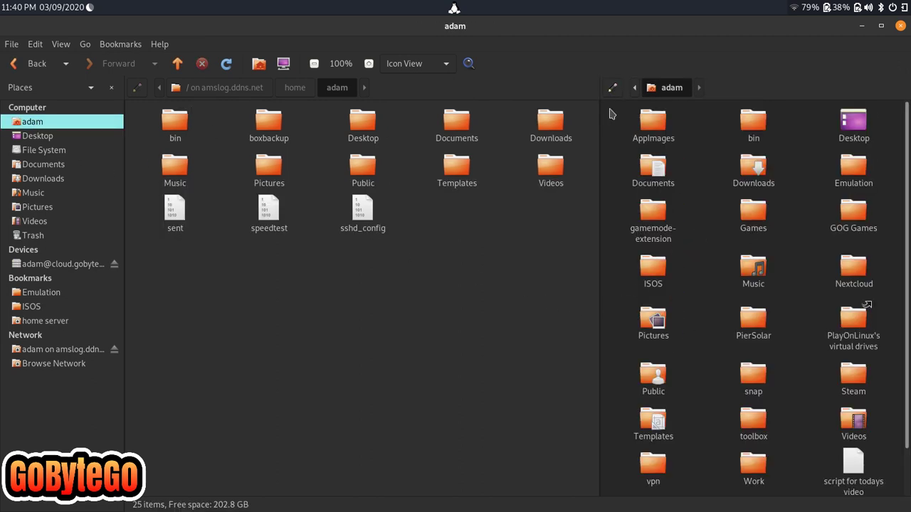
drag(600, 138, 517, 154)
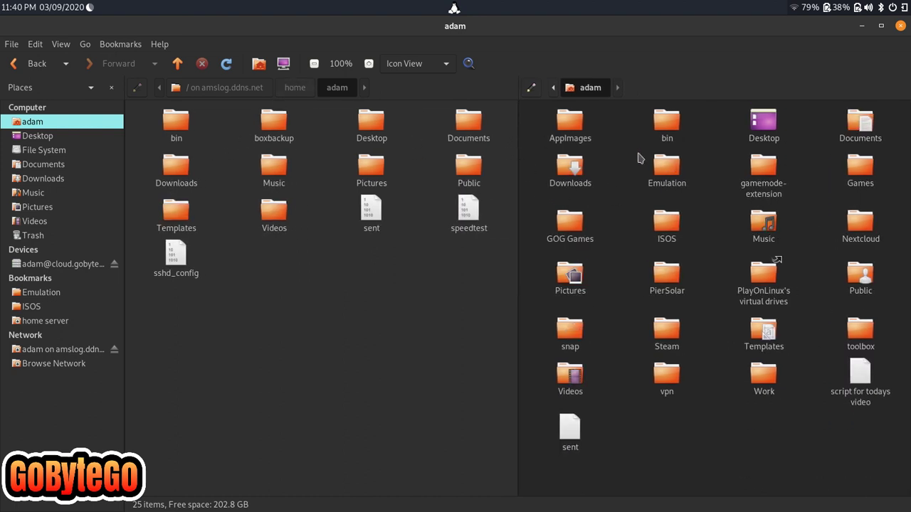
double_click(666, 125)
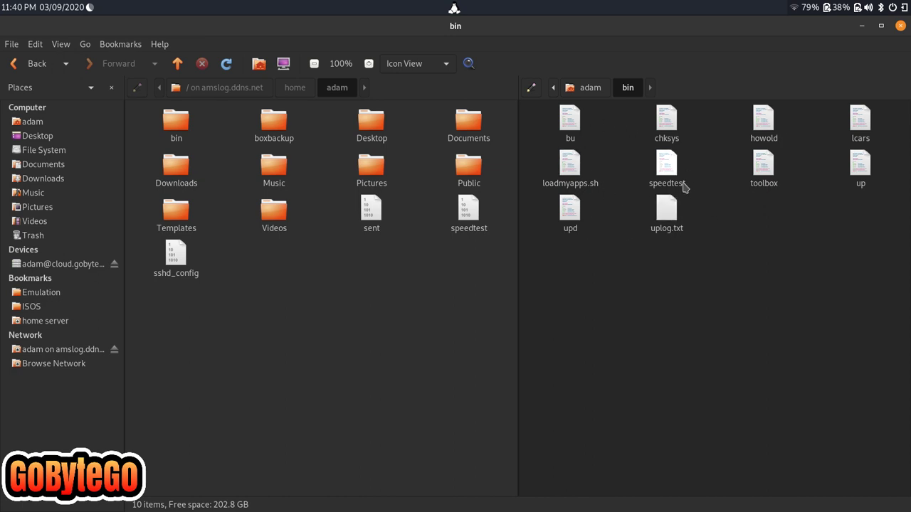
Copy chksys from the local bin folder and open the server's bin folder in the left pane
right_click(662, 124)
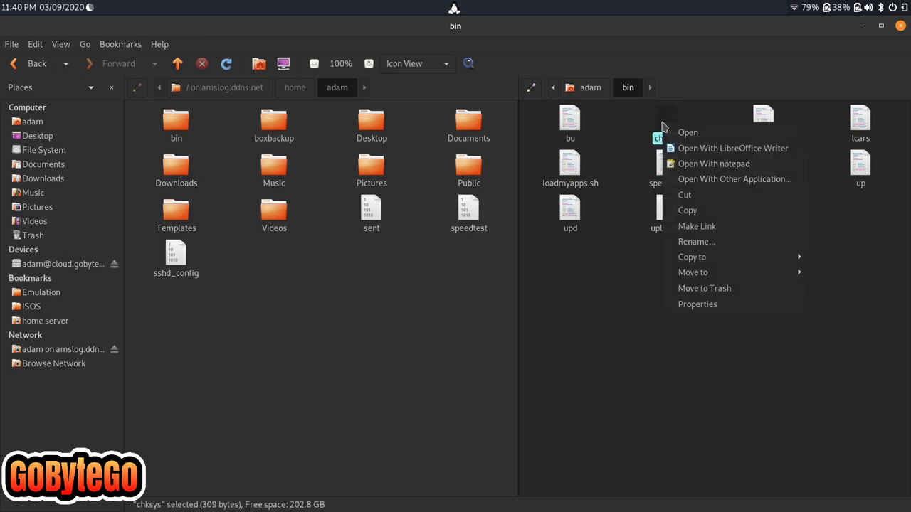
click(697, 212)
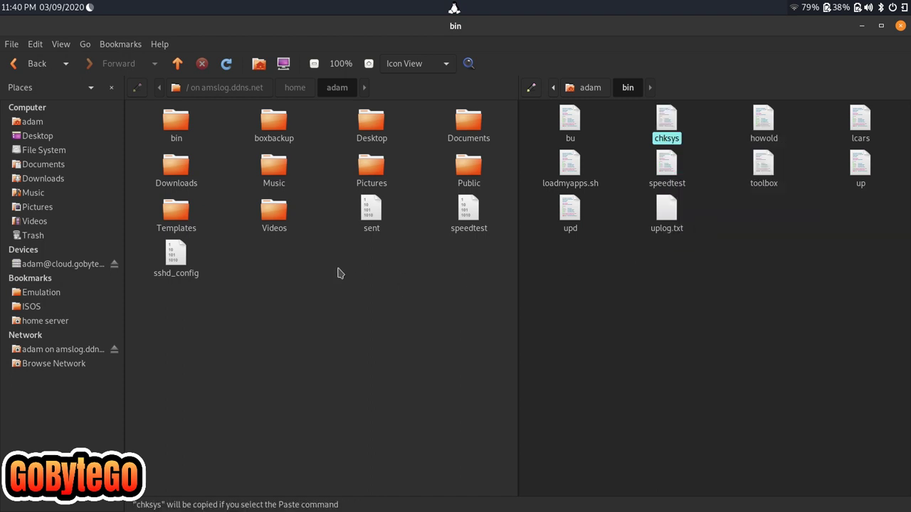
double_click(190, 127)
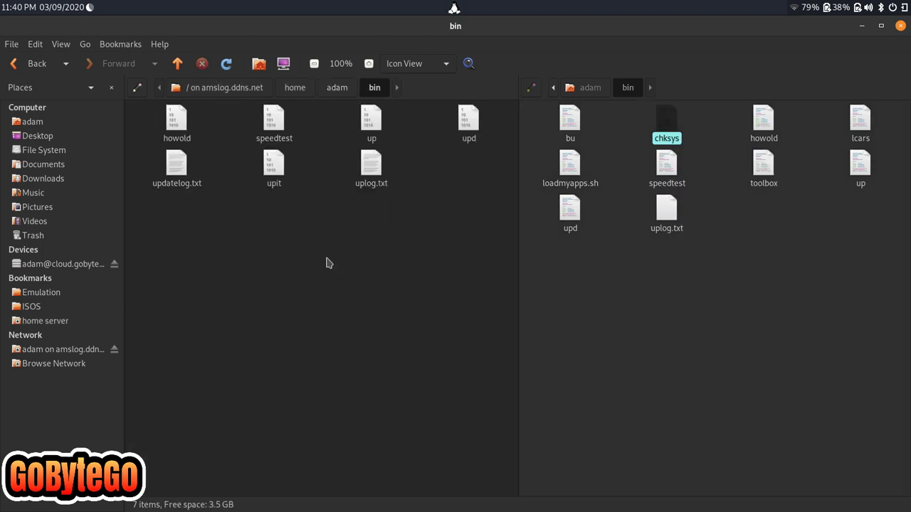
Paste chksys into the server's bin folder, close the extra pane with F3, and restore the window
right_click(334, 295)
click(334, 296)
right_click(334, 295)
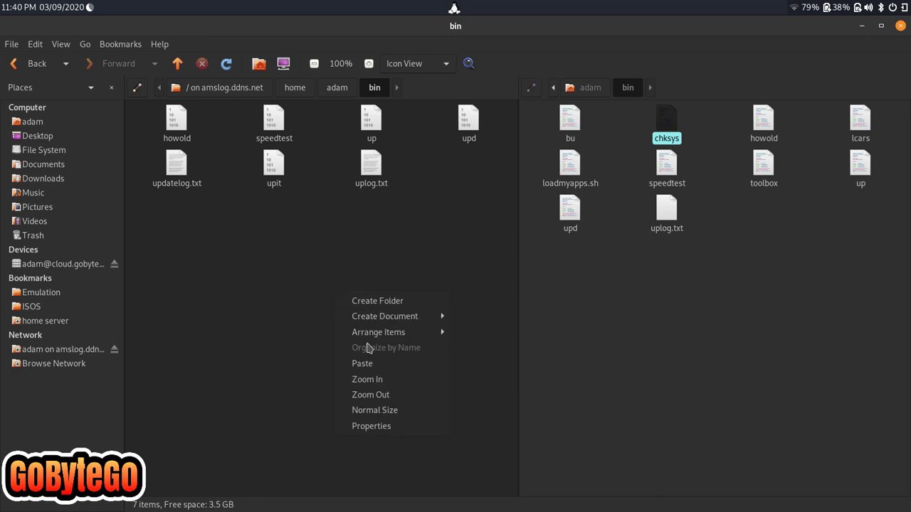
click(367, 365)
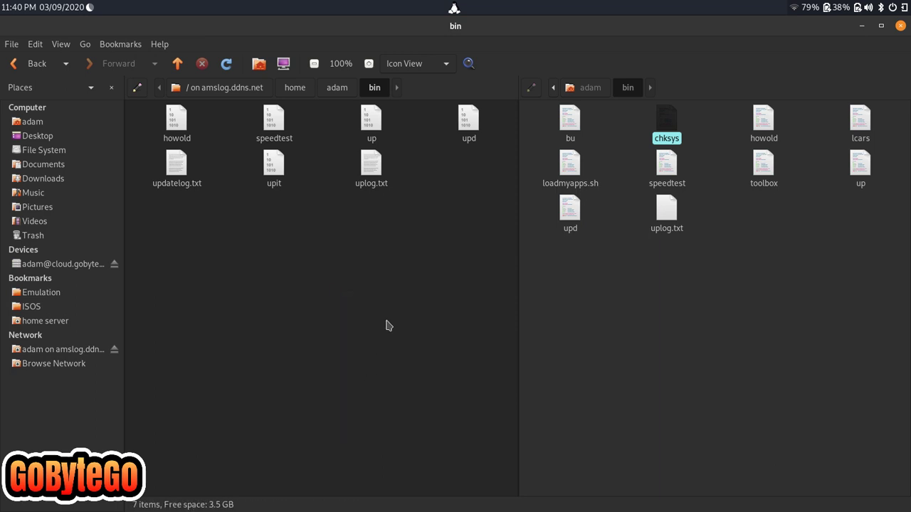
click(451, 272)
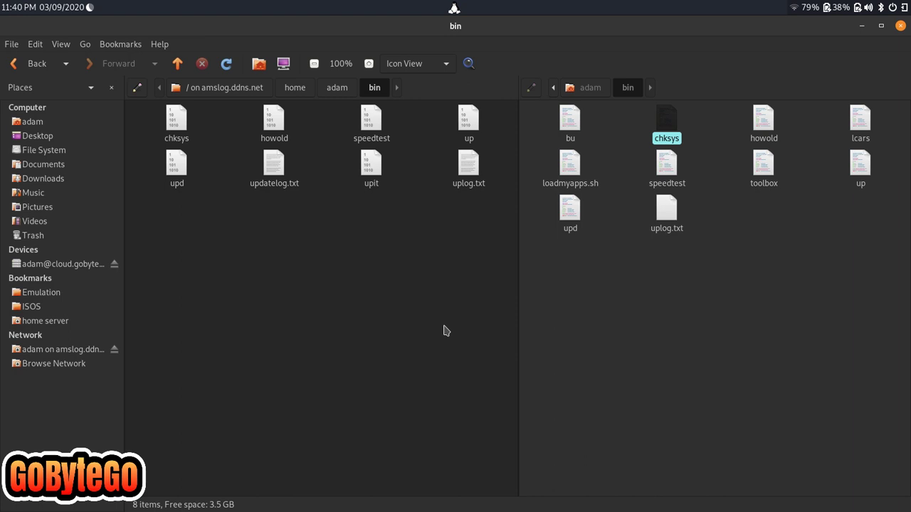
key(F3)
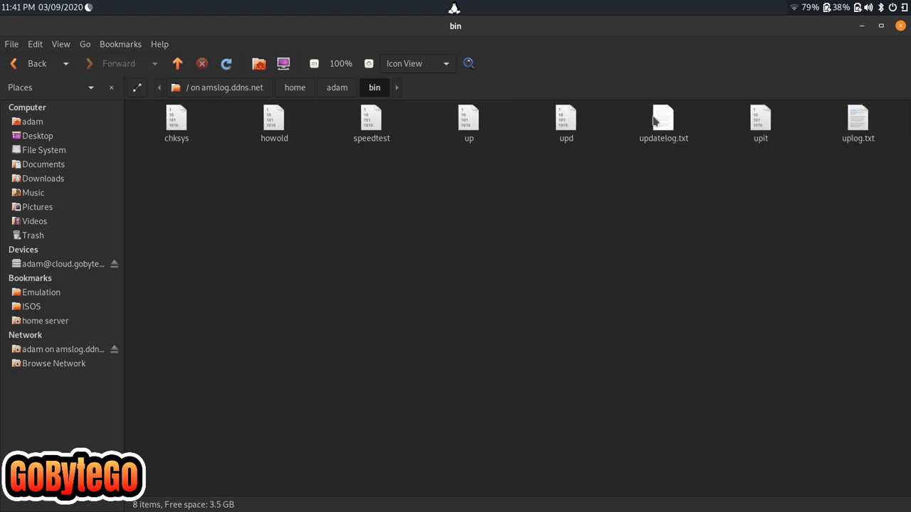
double_click(804, 26)
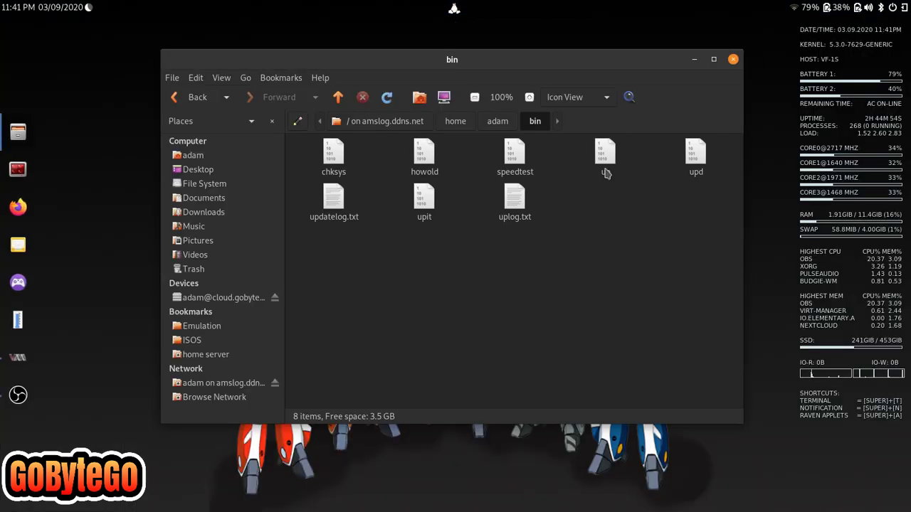
Eject the amslog.ddns.net share and remove the home server bookmark from the sidebar
click(274, 387)
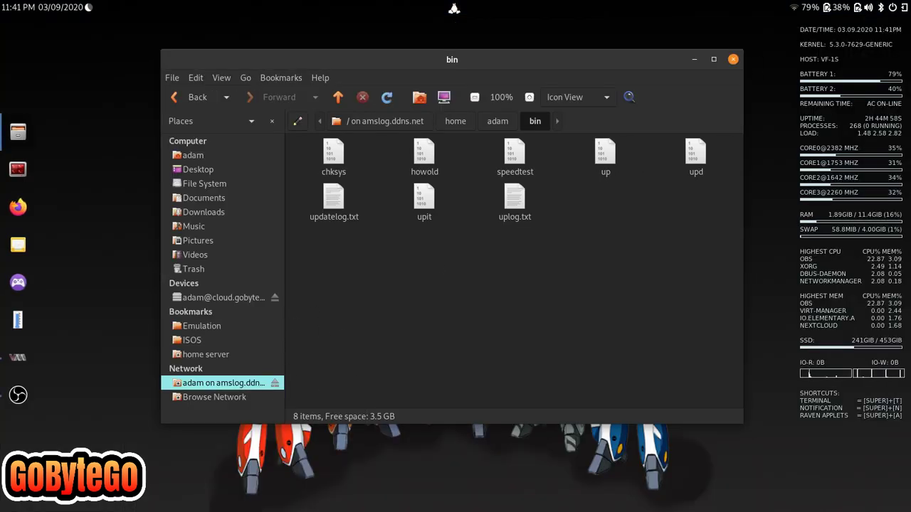
right_click(211, 358)
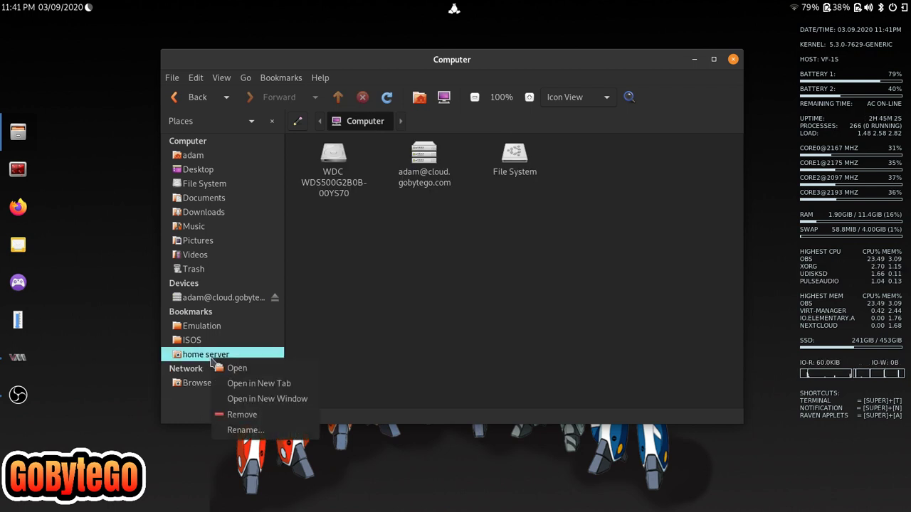
click(242, 415)
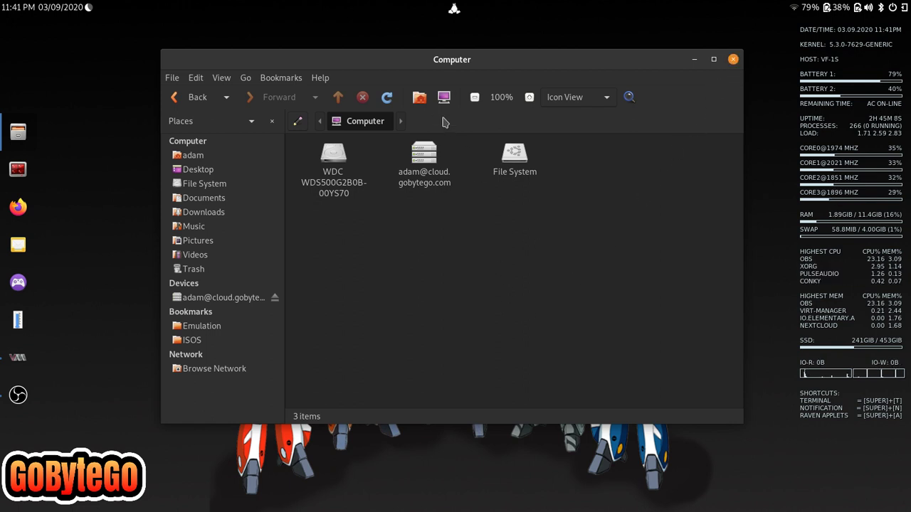
Check the Computer view's context menu, then open the desktop applications menu
right_click(391, 230)
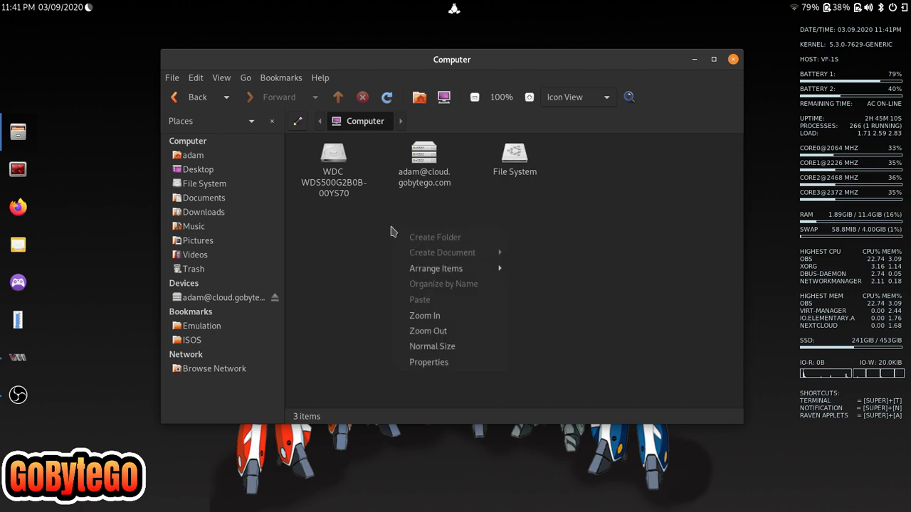
click(352, 323)
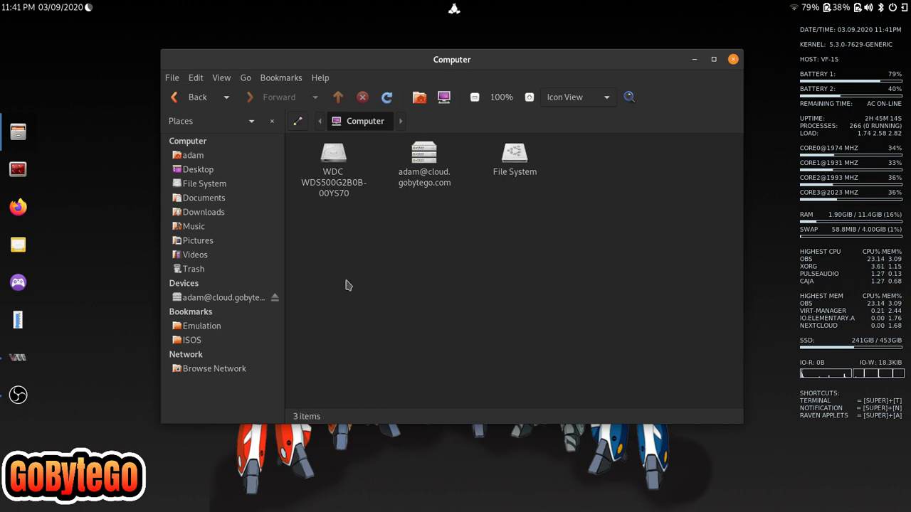
click(454, 9)
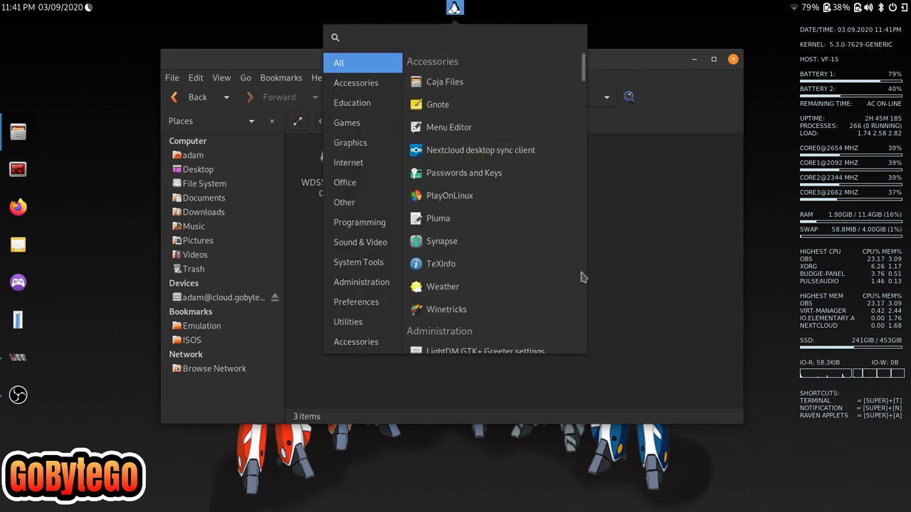
Launch Files (Nautilus) from Synapse by searching 'nau'
click(619, 277)
key(ctrl+space)
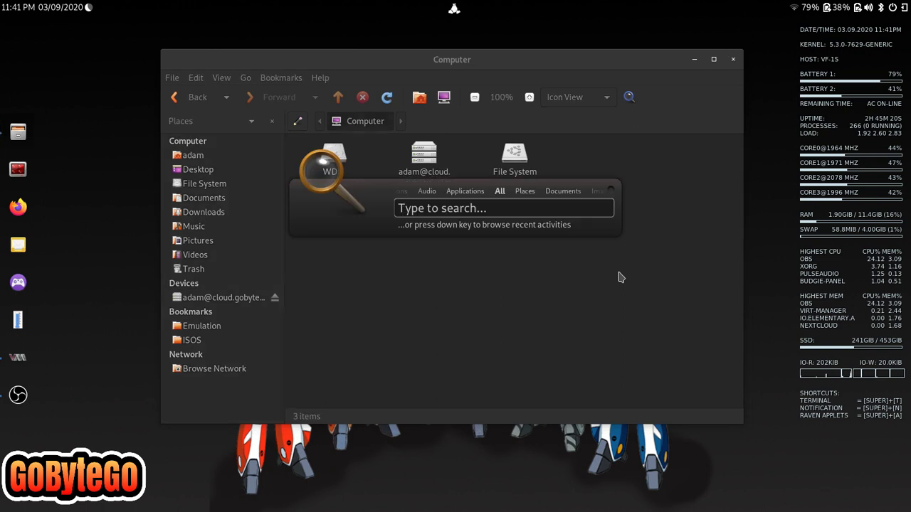
text(na)
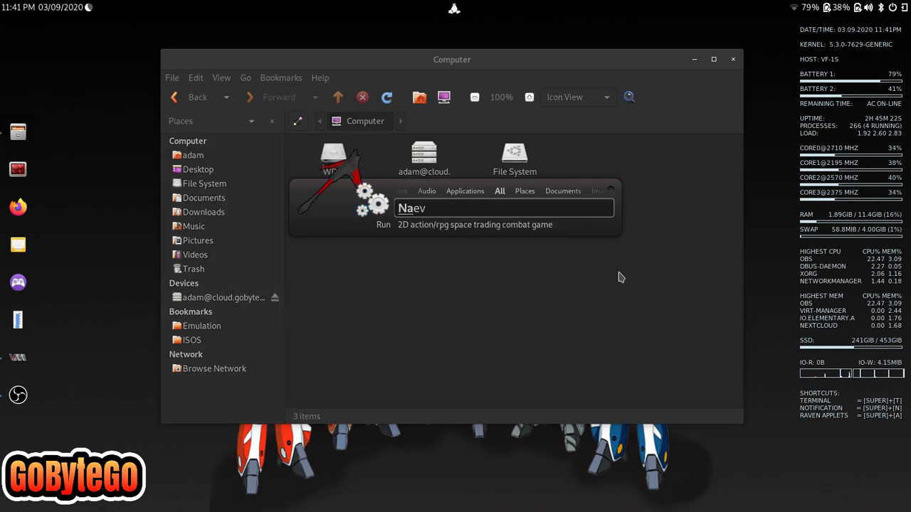
text(u)
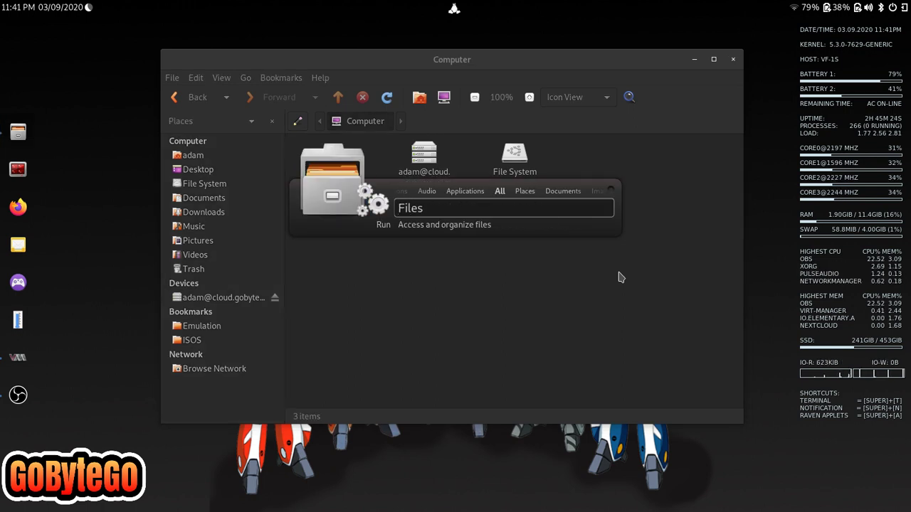
key(Return)
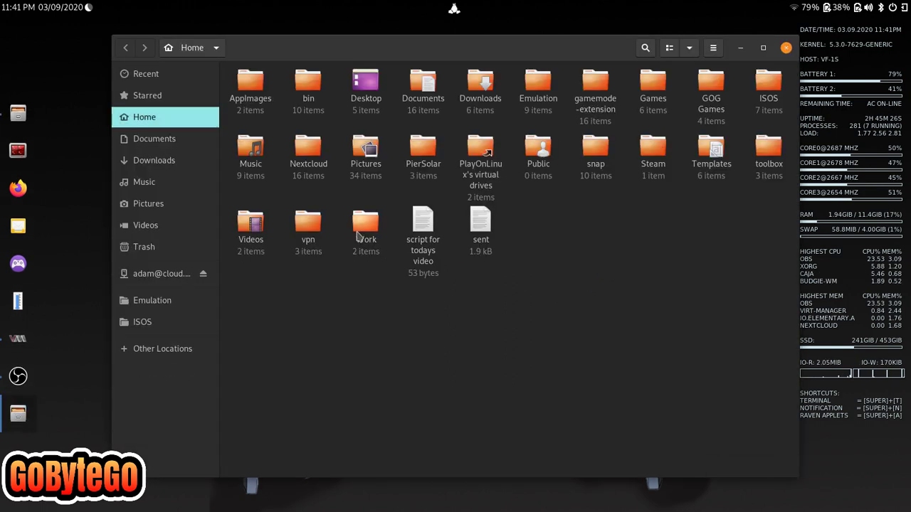
Open a terminal in the Home folder from the context menu, then close it
right_click(531, 339)
click(577, 424)
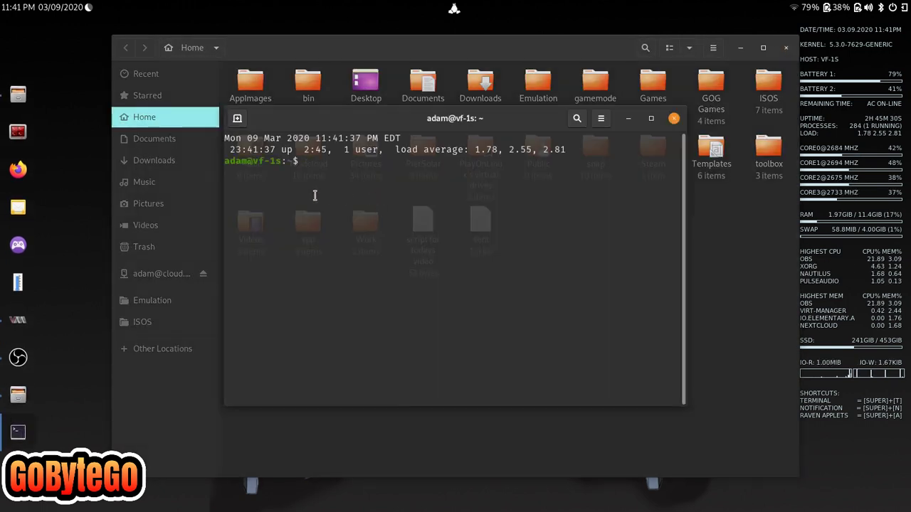
click(674, 118)
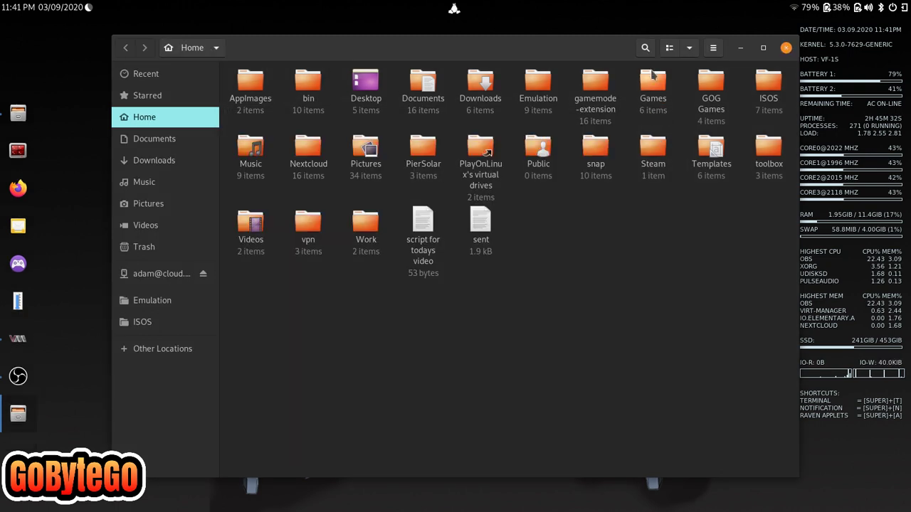
Go to Games/temple-of-elemental-evil-the and open a terminal in that folder
double_click(653, 85)
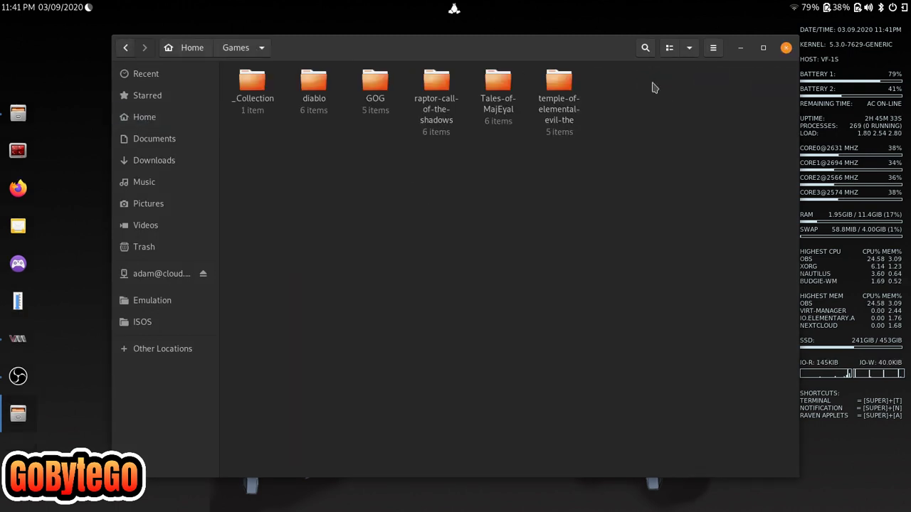
double_click(559, 80)
right_click(598, 260)
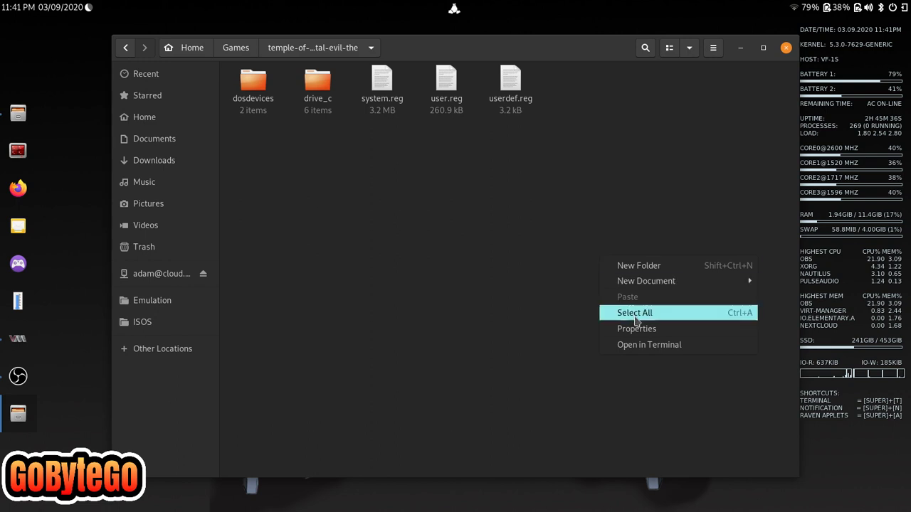
click(639, 345)
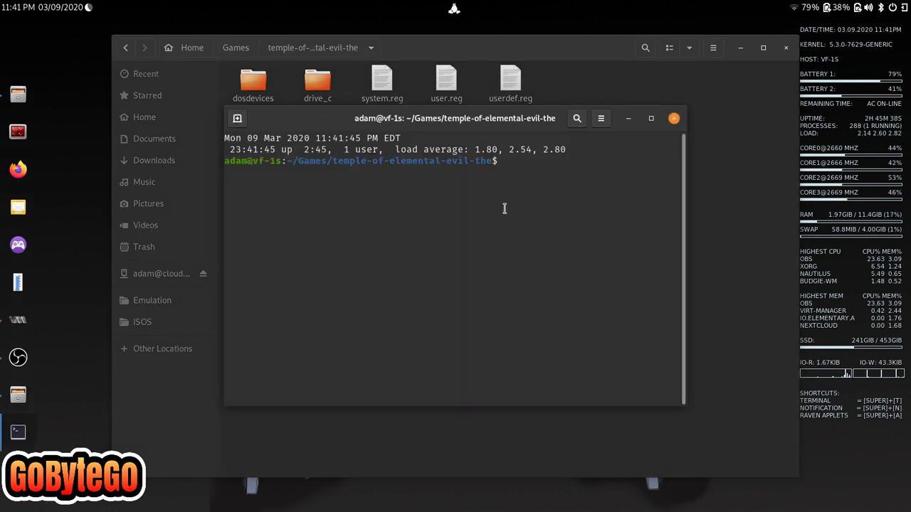
Try the terminal prompt and its path, then close the terminal and the Nautilus window
text(dddd)
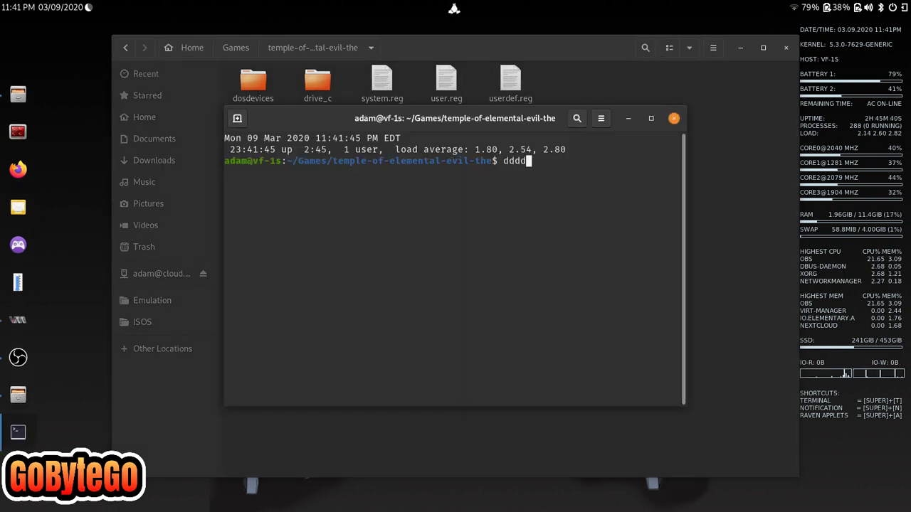
key(BackSpace)
key(BackSpace)
key(BackSpace)
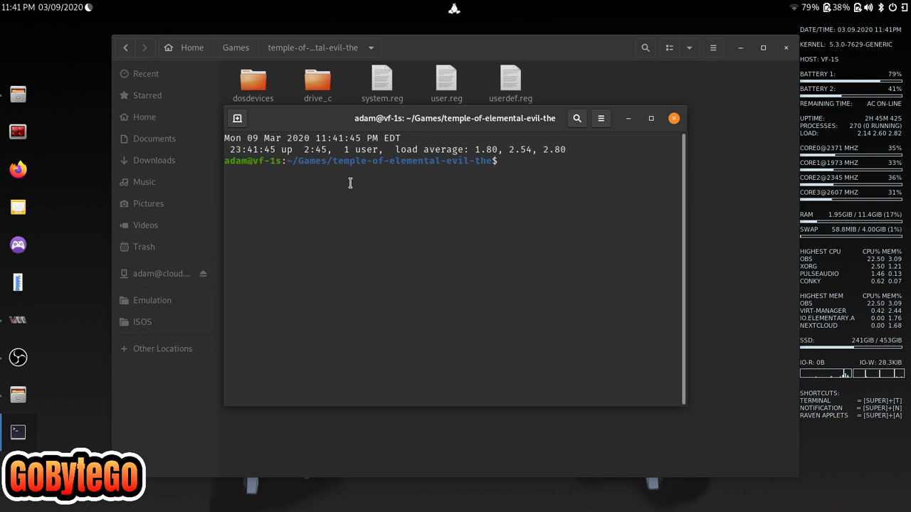
drag(299, 161, 468, 161)
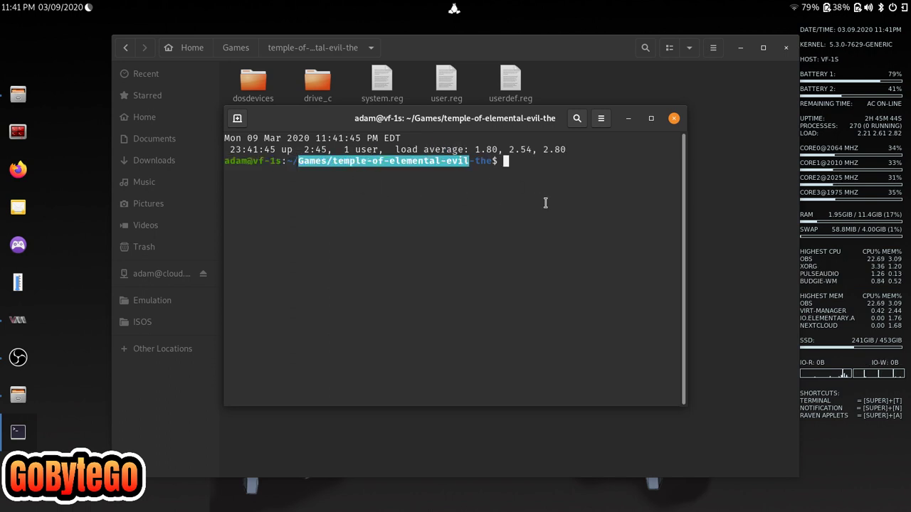
click(536, 200)
click(674, 118)
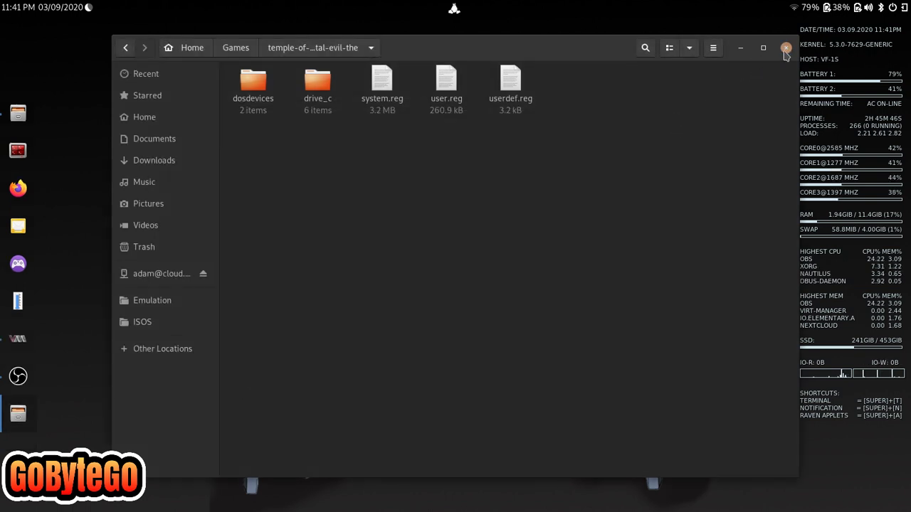
click(786, 49)
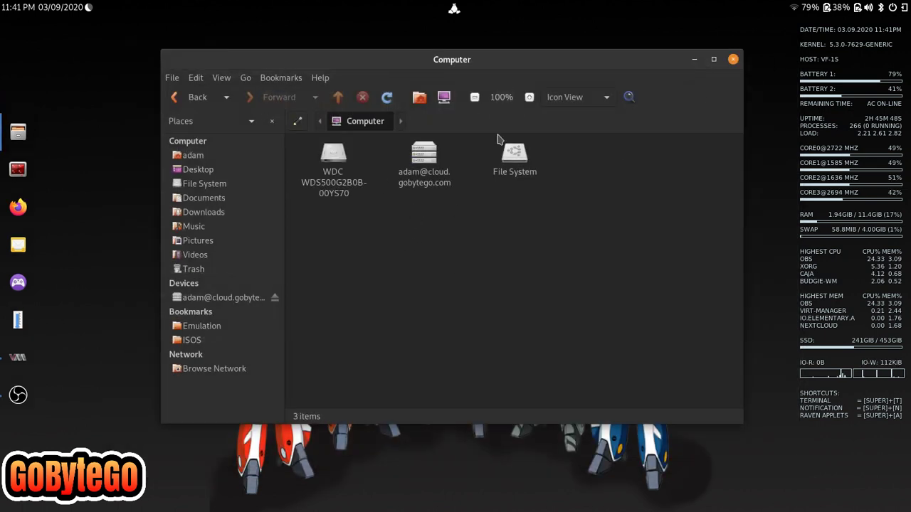
Open the home bin folder and copy its full path from the editable location bar
click(514, 155)
click(393, 244)
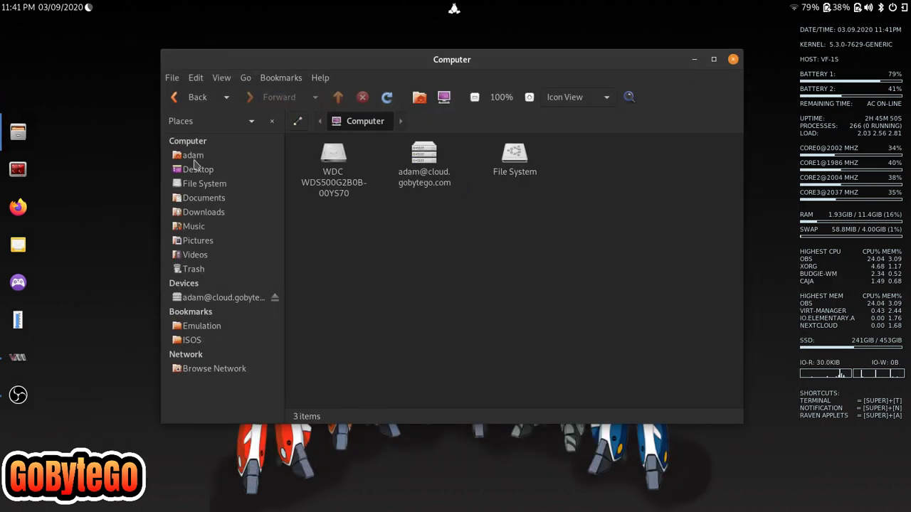
click(193, 157)
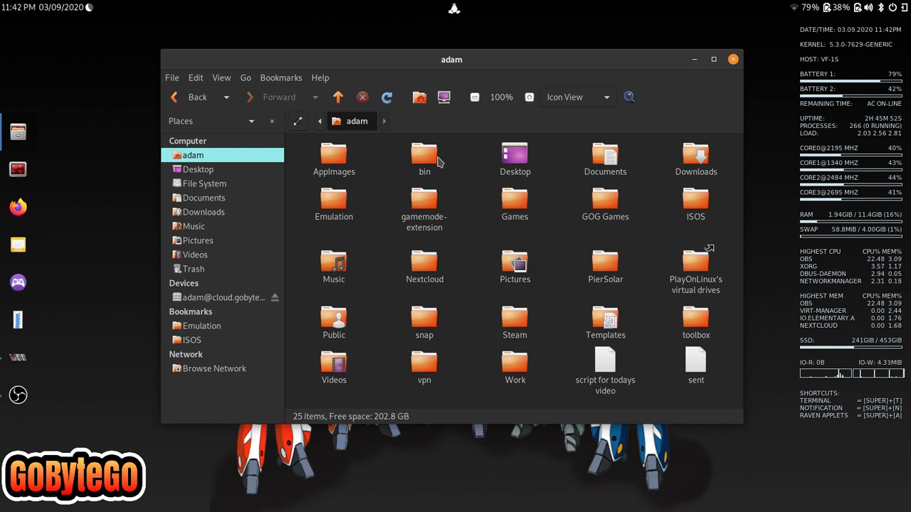
double_click(426, 157)
click(298, 121)
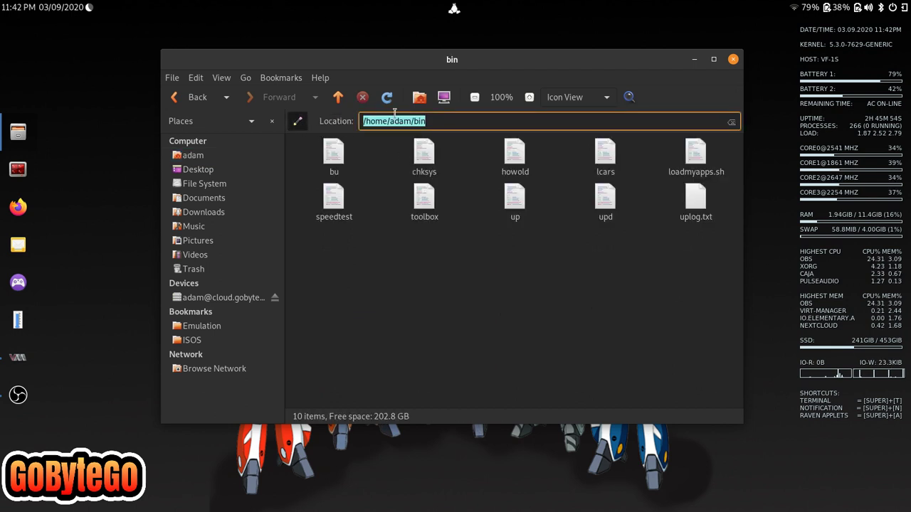
right_click(406, 121)
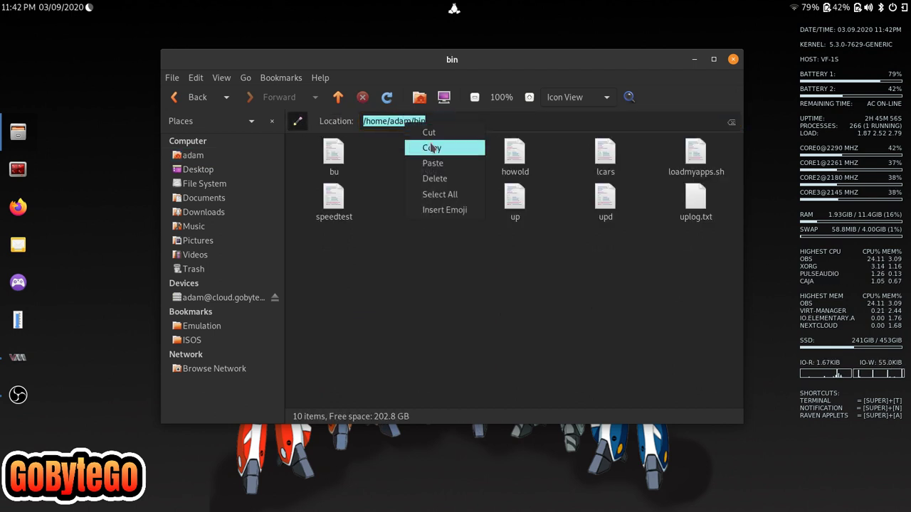
click(429, 147)
In a new terminal, cd to the pasted bin path, run ls, then exit
key(super+t)
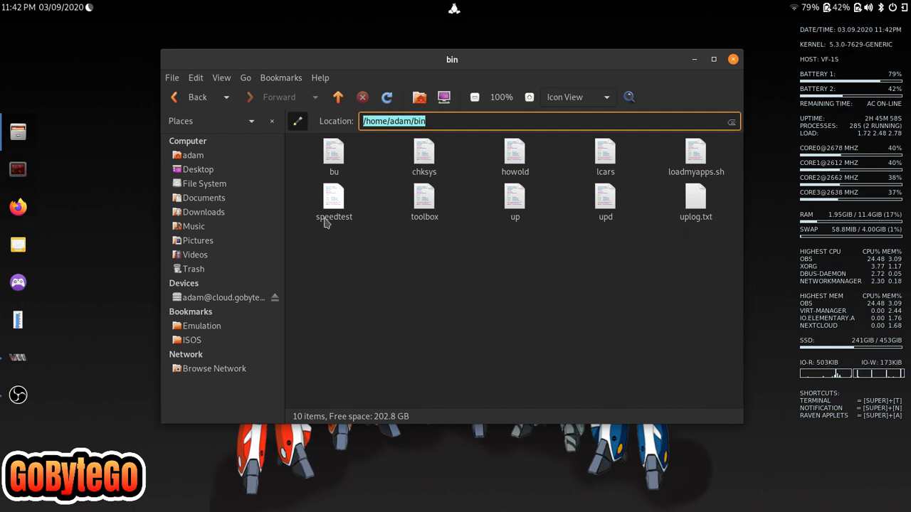
text(cd)
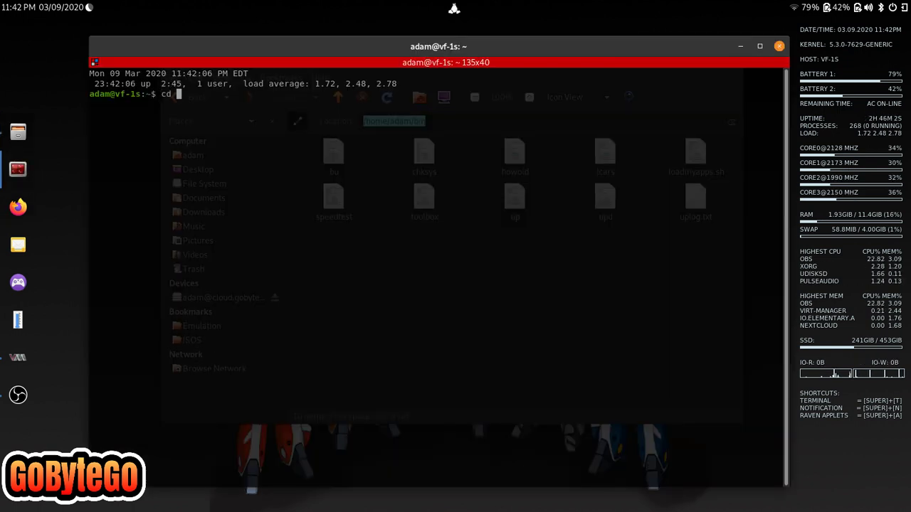
right_click(430, 266)
click(477, 290)
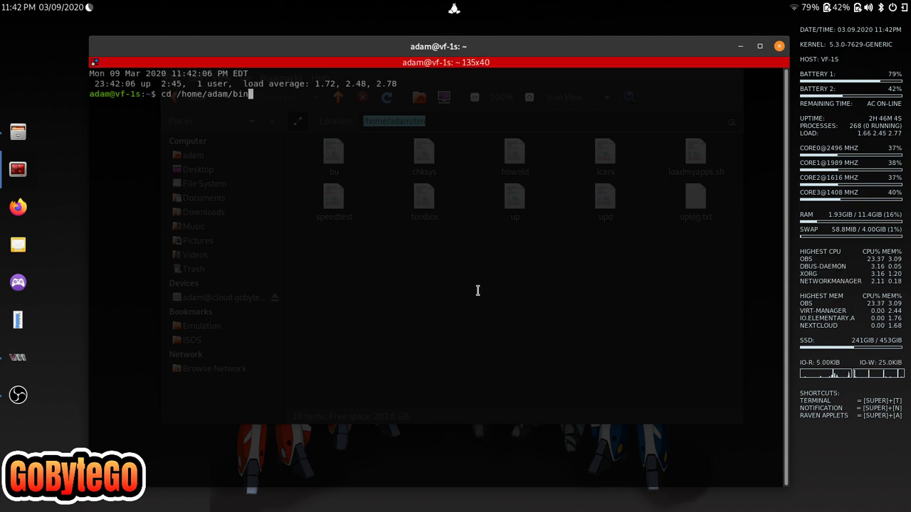
key(Return)
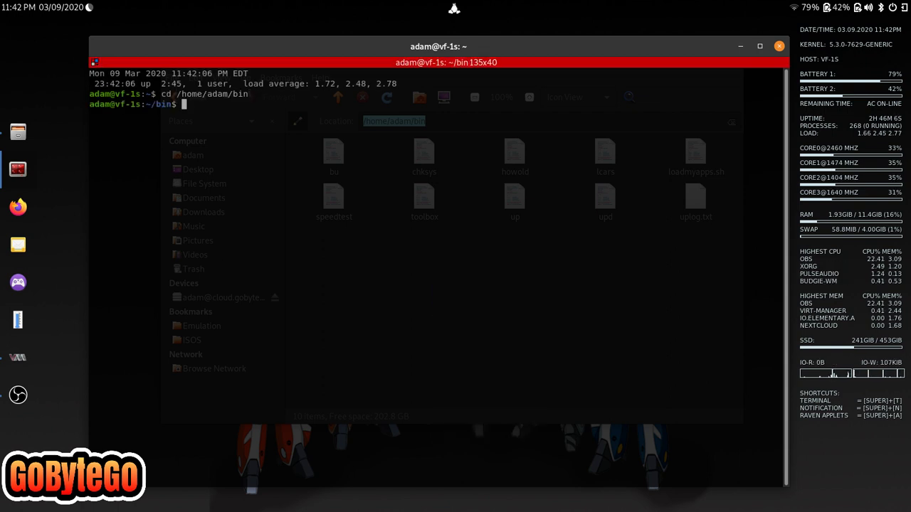
text(ls)
key(Return)
text(exit)
key(Return)
click(612, 272)
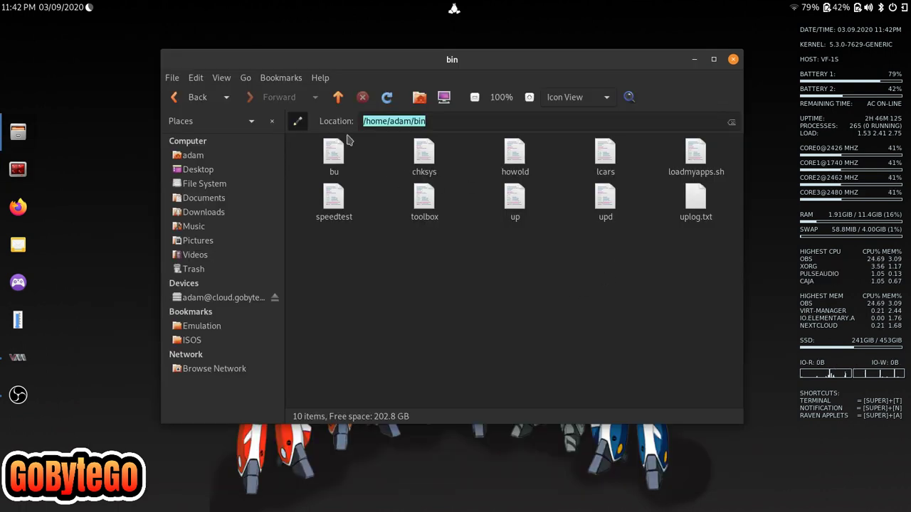
Switch Caja's path display back to breadcrumbs
click(297, 123)
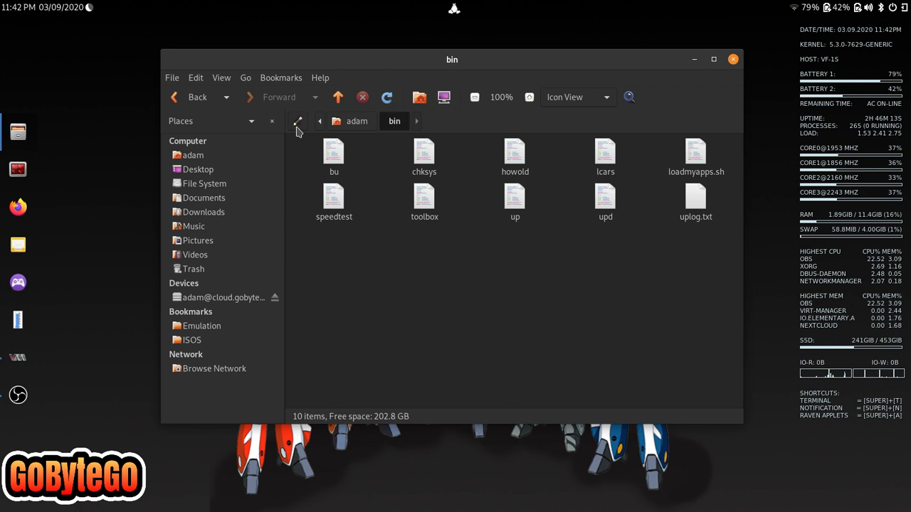
right_click(430, 306)
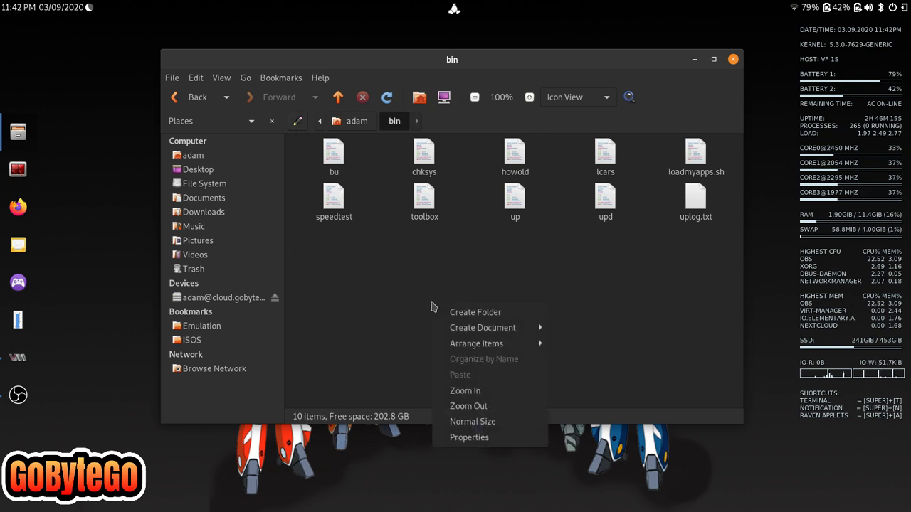
click(367, 308)
Launch root Caja with 'sudo caja' in a new terminal, then close both windows
key(super+t)
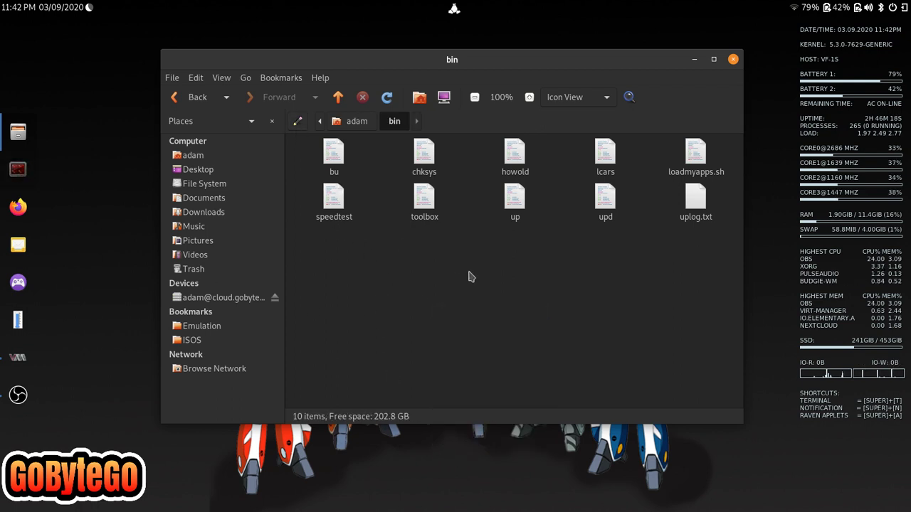
text(sudo caja)
key(Return)
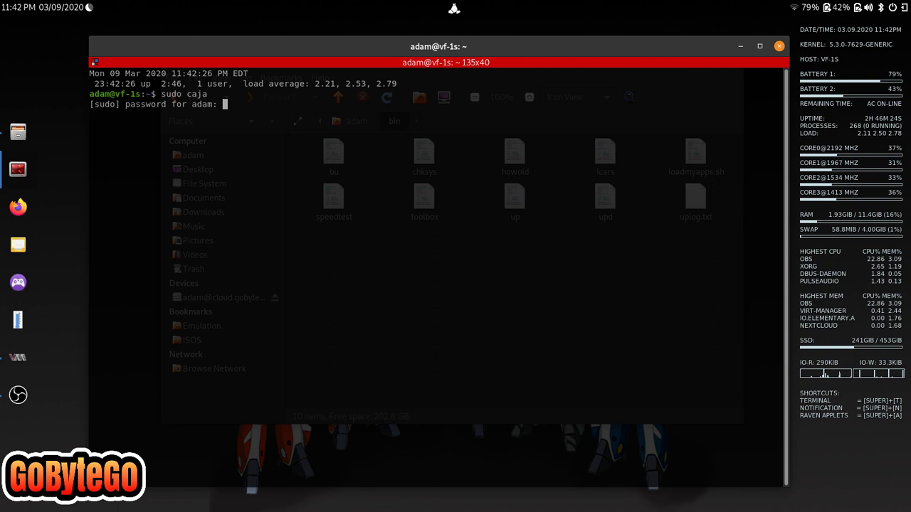
key(Return)
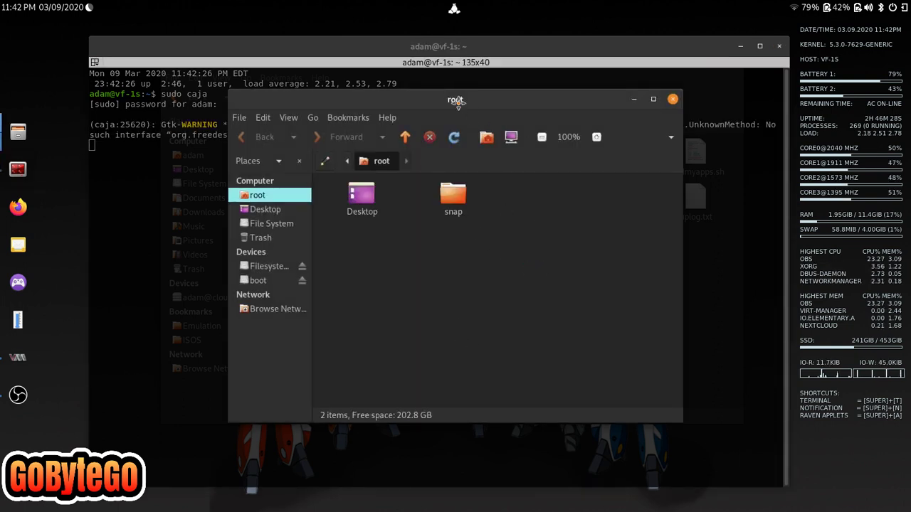
click(672, 99)
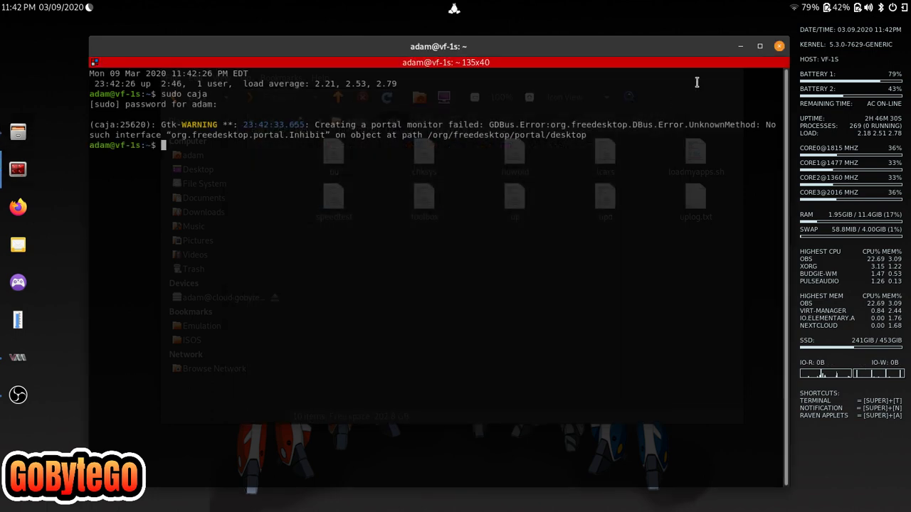
click(779, 45)
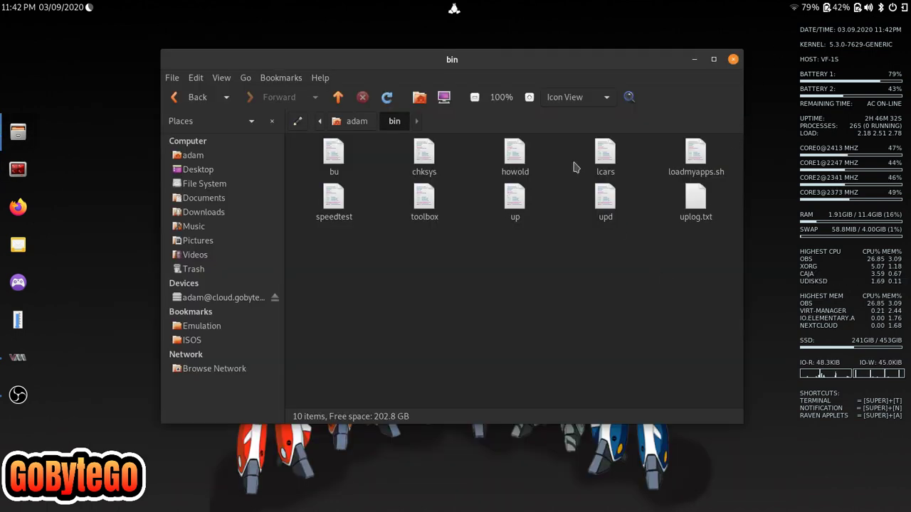
Open two more tabs and show Desktop, Documents and Music in the three tabs
drag(413, 217, 380, 260)
click(396, 285)
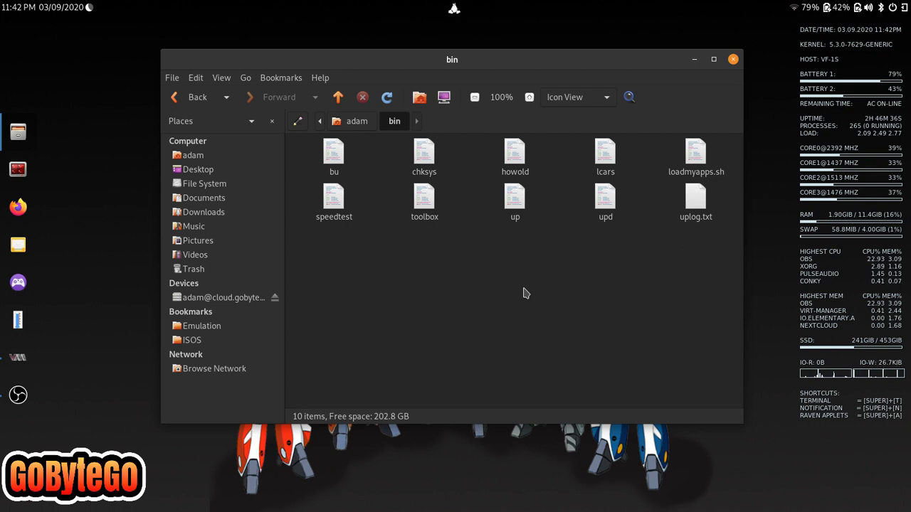
key(ctrl+t)
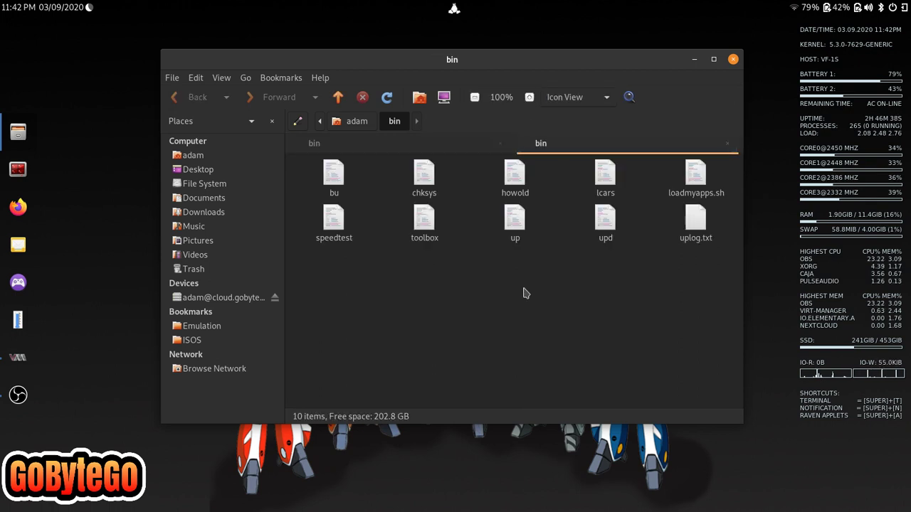
key(ctrl+t)
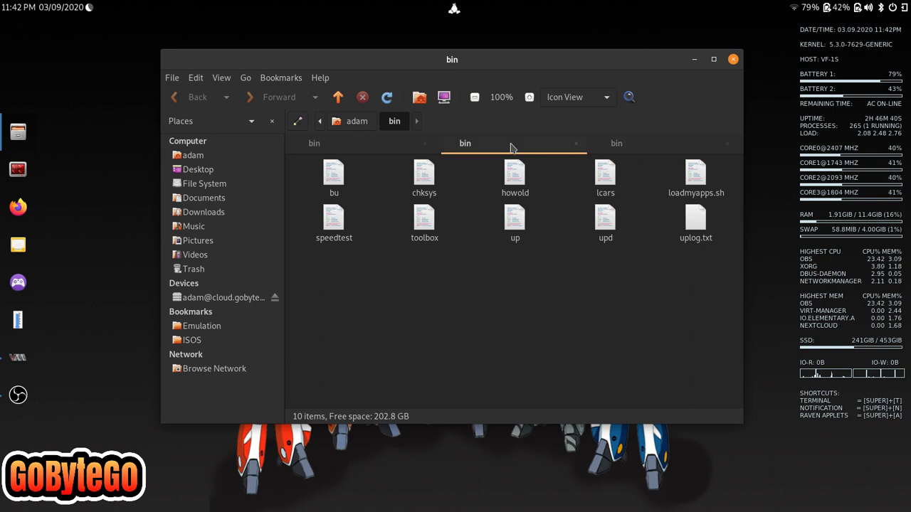
click(388, 146)
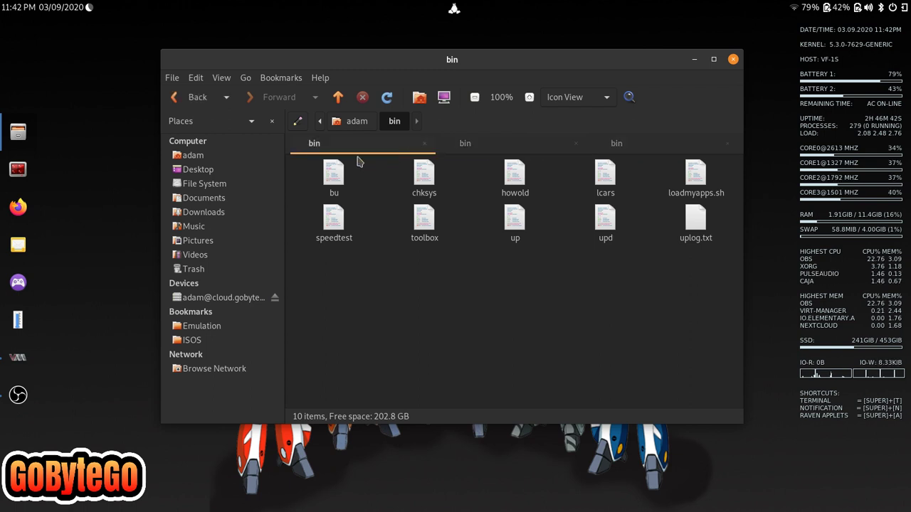
click(212, 174)
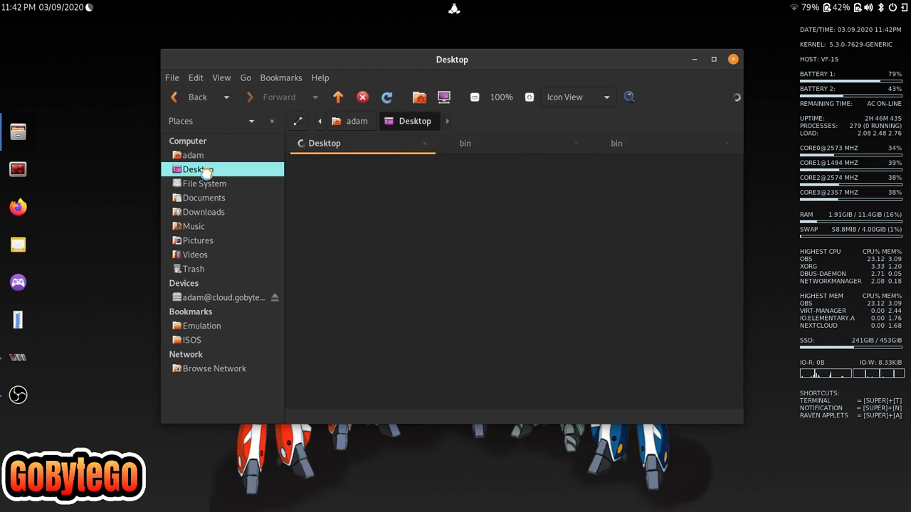
click(458, 147)
click(217, 198)
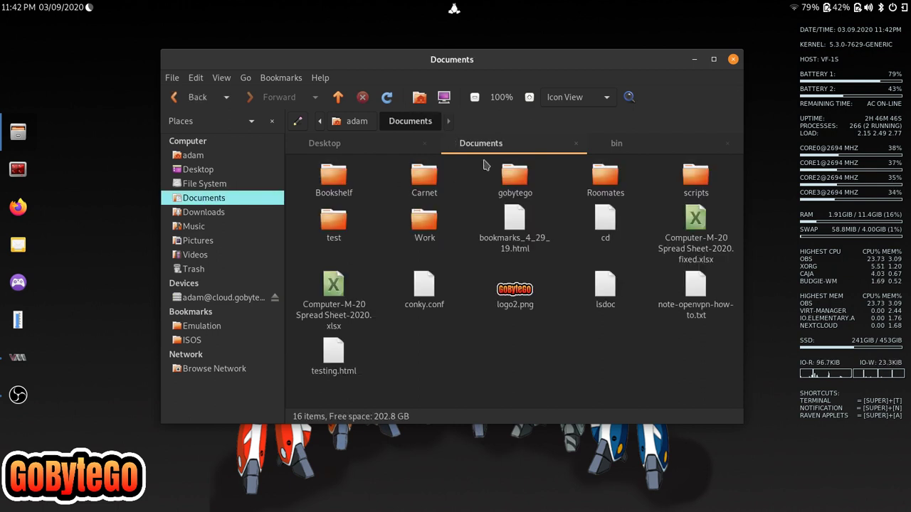
click(638, 145)
click(186, 229)
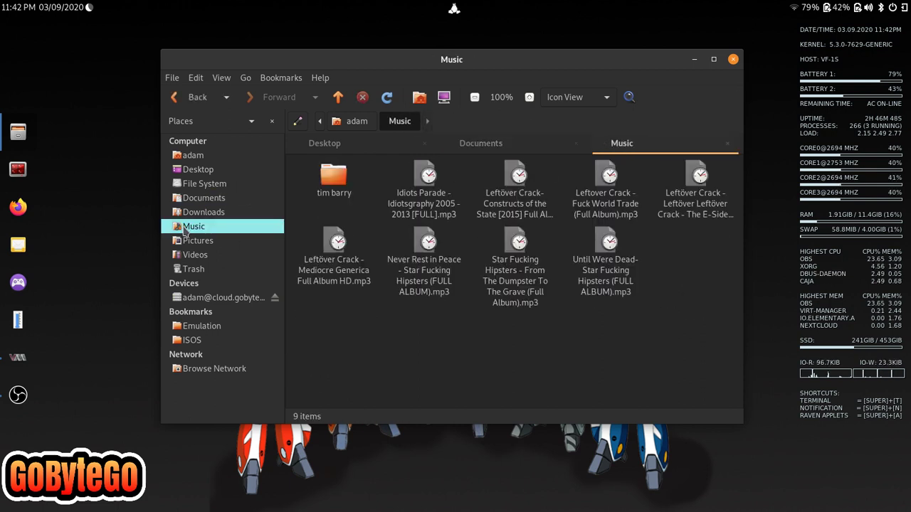
Close the Desktop and Documents tabs and split the Music view into two side-by-side panes
click(477, 145)
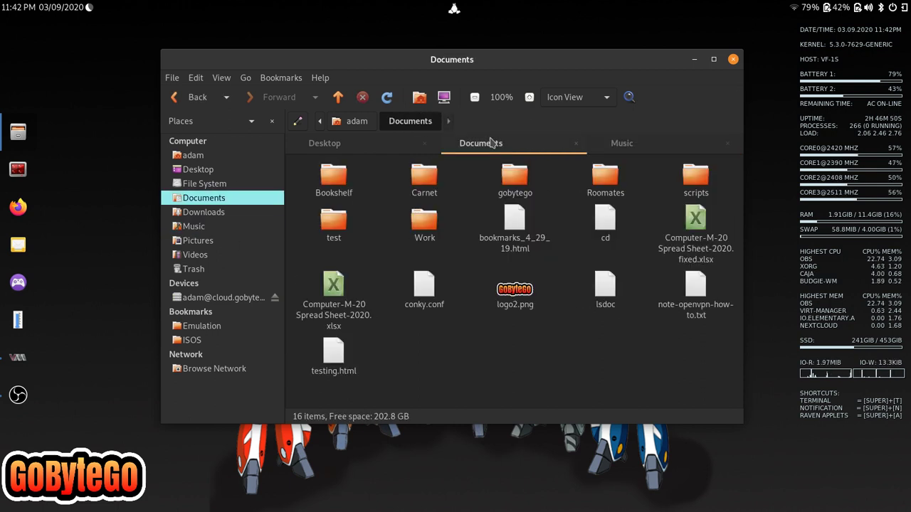
click(428, 145)
click(501, 144)
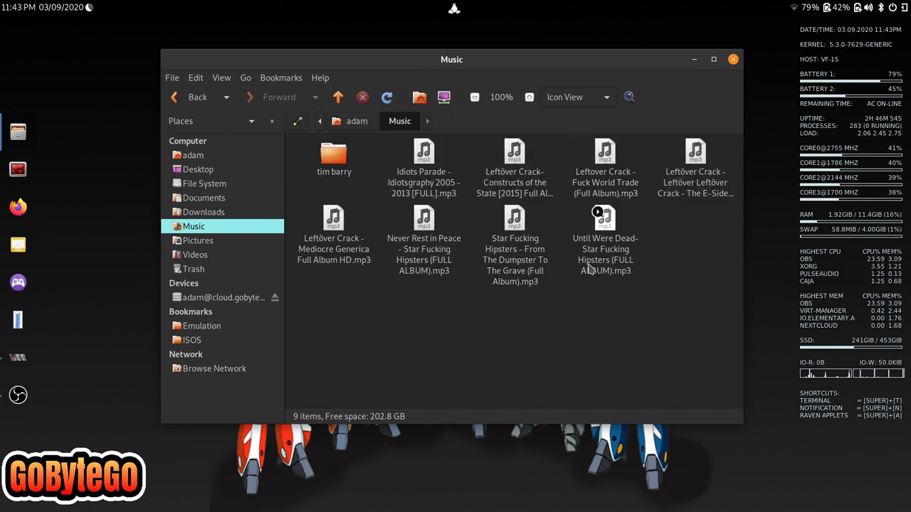
key(F3)
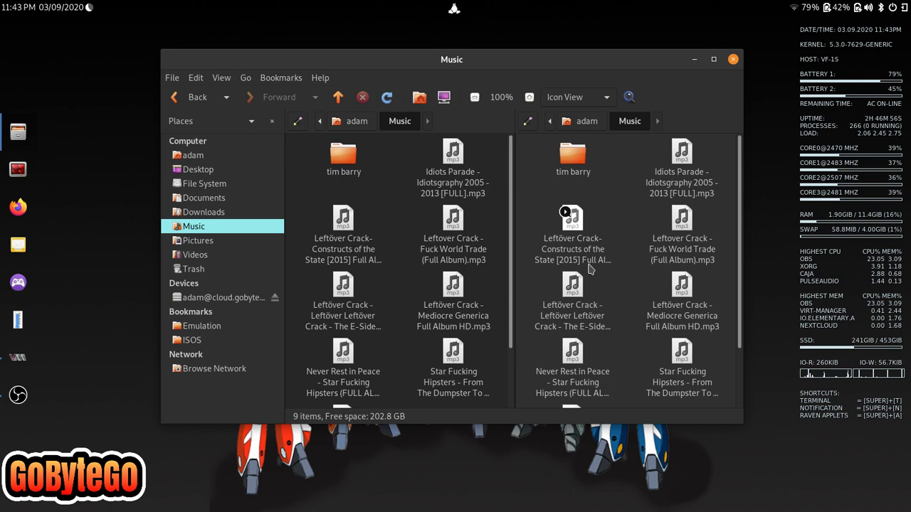
Unsplit the view, close the Music window, and open then dismiss the applications menu
key(F3)
click(732, 61)
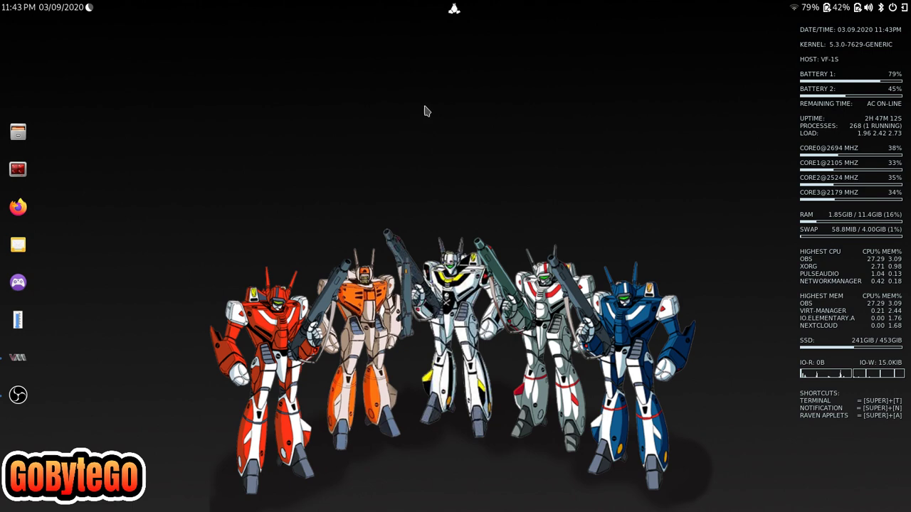
click(454, 8)
click(240, 187)
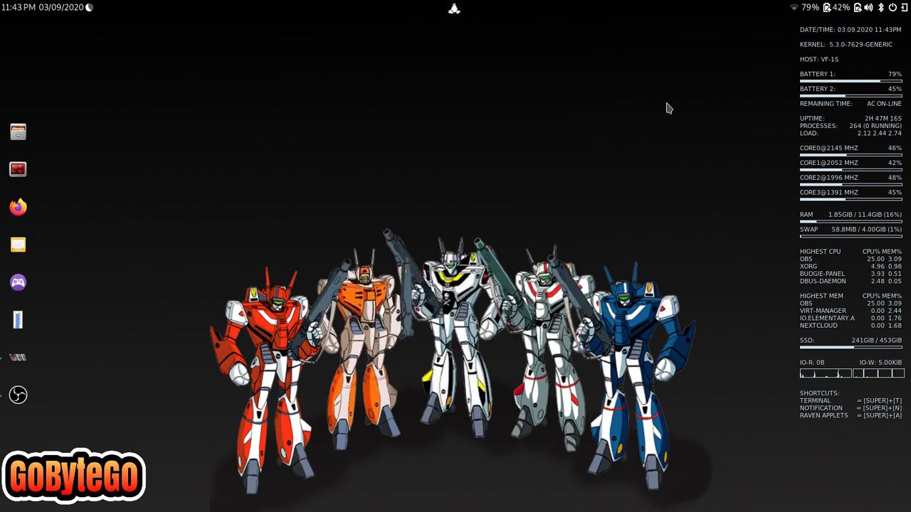